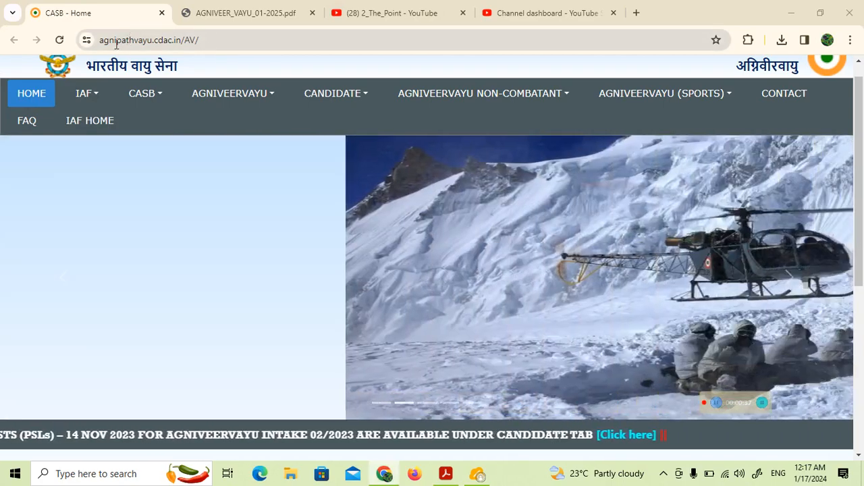
Step: Browse the site's Agniveervayu, CASB and Candidate sections and view the AGNIVEER_VAYU_01-2025.pdf notification
{"action": "left_click", "coordinate": [176, 41]}
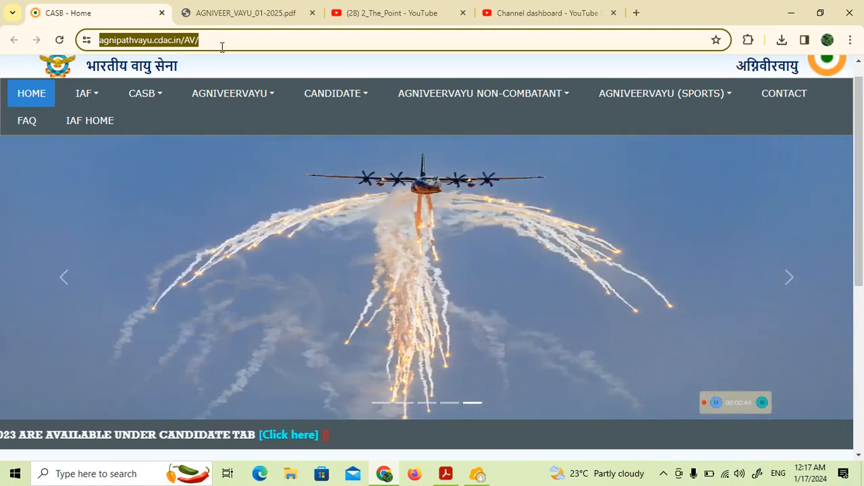
{"action": "left_click", "coordinate": [318, 84]}
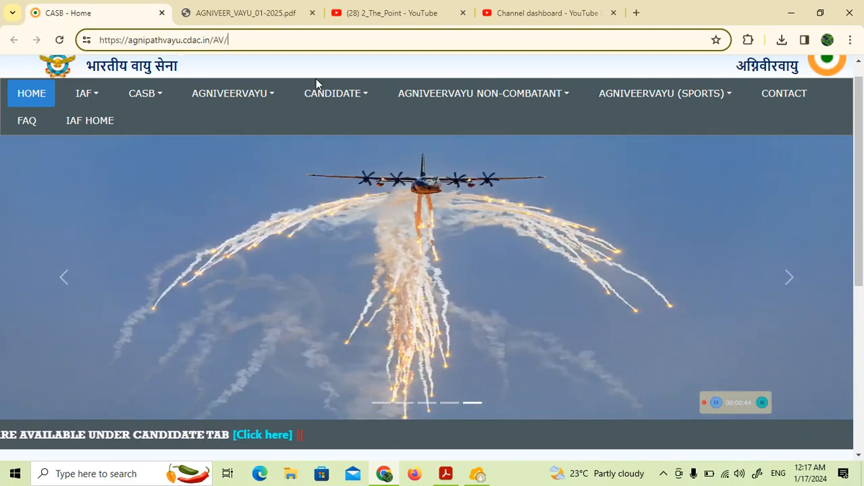
{"action": "left_click", "coordinate": [264, 101]}
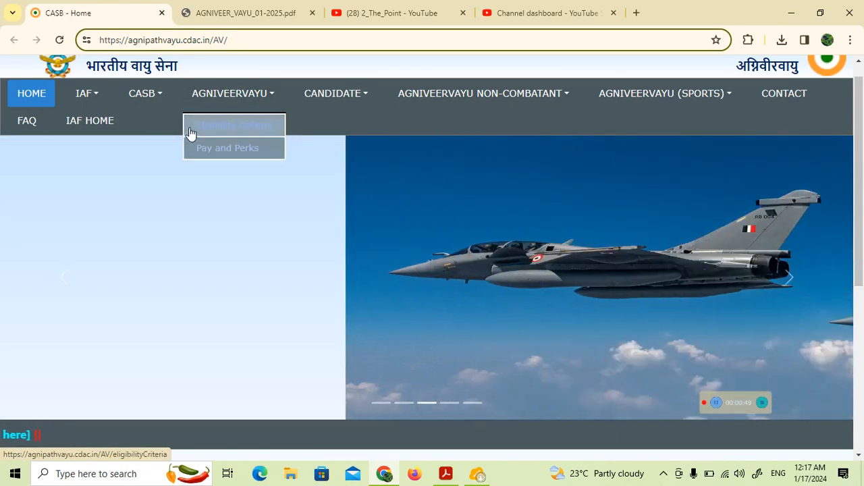
{"action": "left_click", "coordinate": [145, 93]}
{"action": "left_click", "coordinate": [337, 95]}
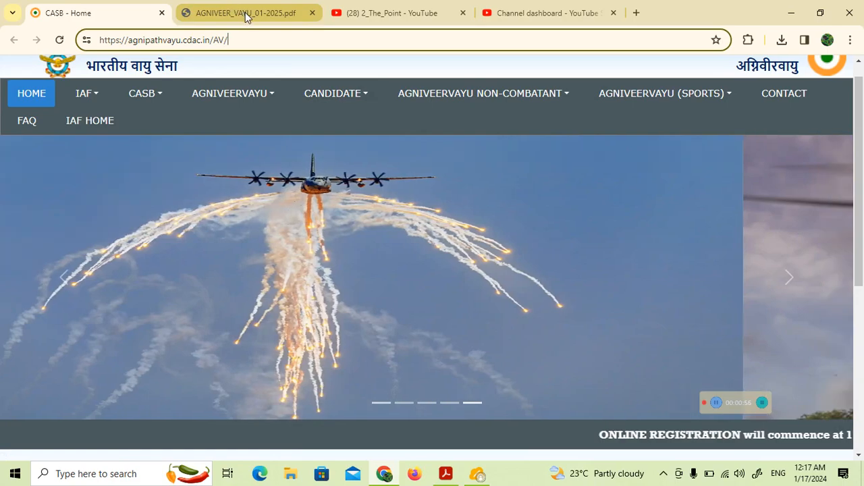
{"action": "left_click", "coordinate": [245, 12]}
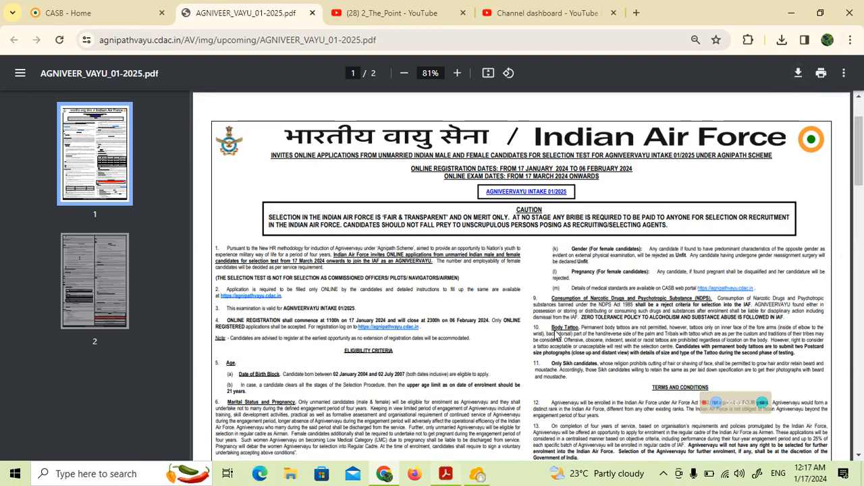
{"action": "scroll", "coordinate": [719, 405], "scroll_direction": "down", "scroll_amount": 1}
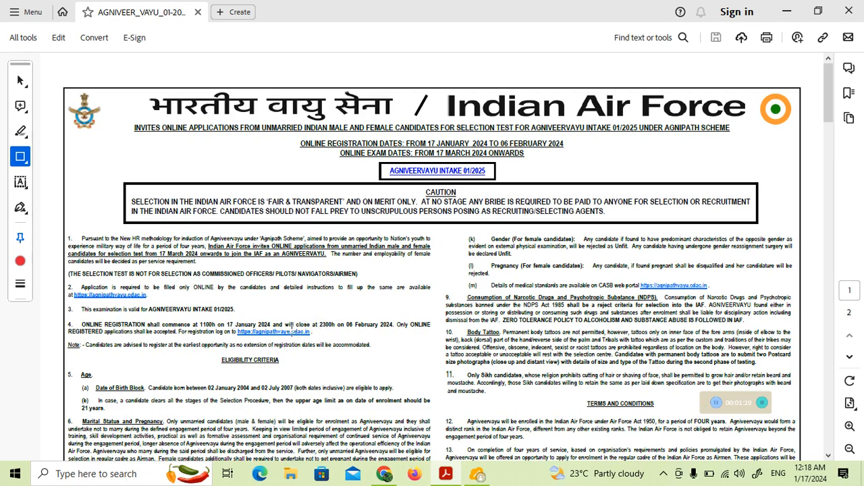
Step: In Adobe Acrobat, draw red rectangles around the registration dates in paragraph 4, the website link in paragraph 2, and the heading's registration dates
{"action": "left_click_drag", "start_coordinate": [224, 318], "coordinate": [395, 331]}
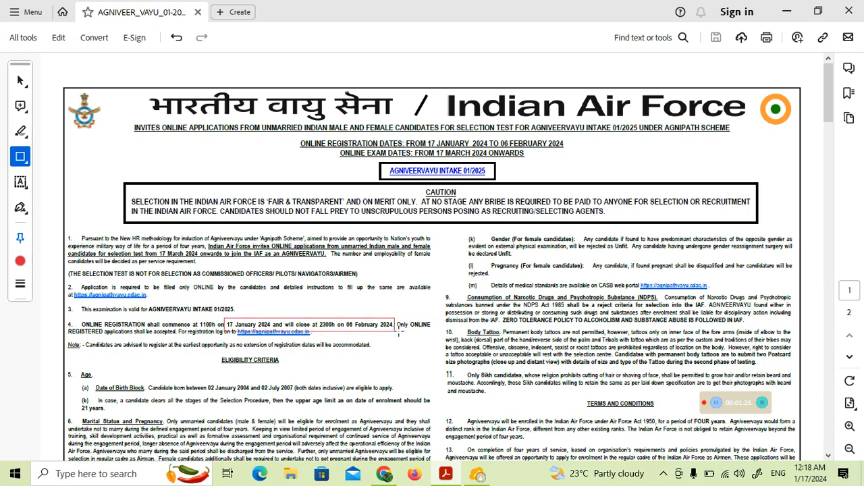
{"action": "scroll", "coordinate": [398, 330], "scroll_direction": "down", "scroll_amount": 1}
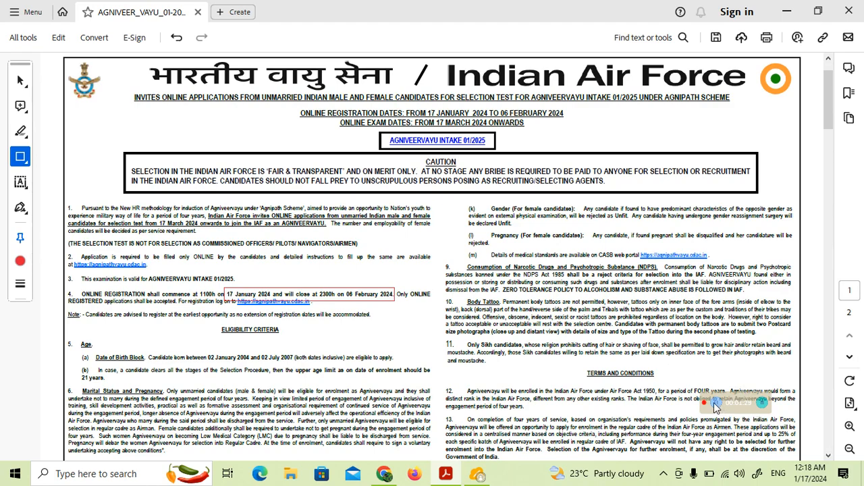
{"action": "scroll", "coordinate": [281, 344], "scroll_direction": "down", "scroll_amount": 1}
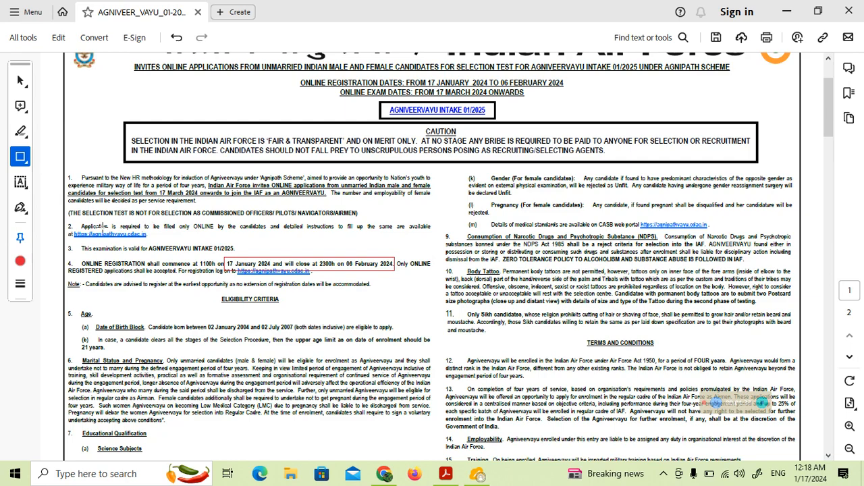
{"action": "left_click_drag", "start_coordinate": [68, 227], "coordinate": [156, 244]}
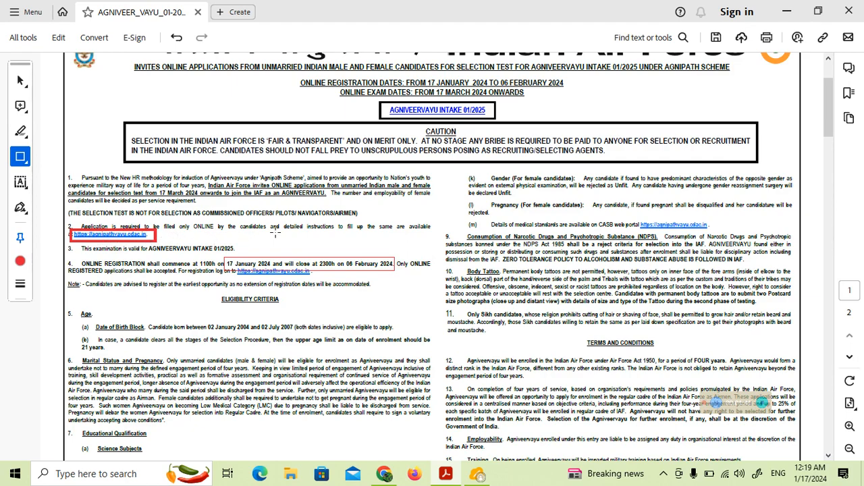
{"action": "mouse_move", "coordinate": [406, 70]}
{"action": "left_mouse_down"}
{"action": "mouse_move", "coordinate": [517, 92]}
{"action": "mouse_move", "coordinate": [580, 91]}
{"action": "mouse_move", "coordinate": [582, 81]}
{"action": "left_mouse_up"}
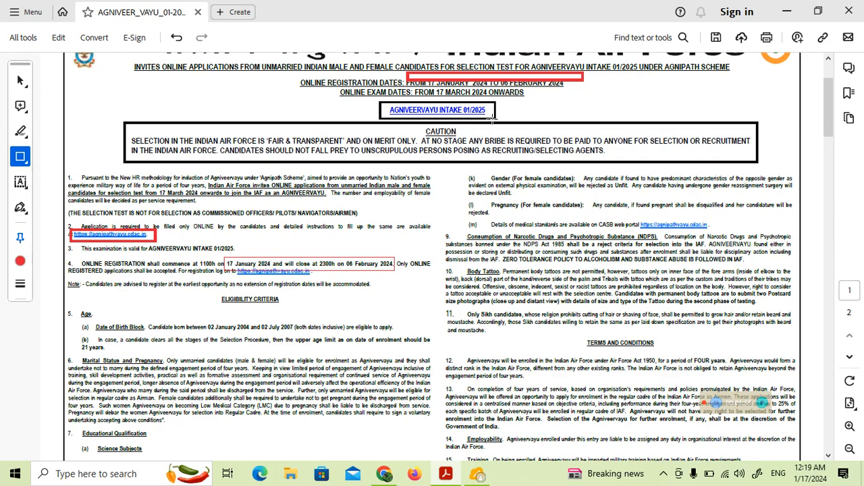
{"action": "scroll", "coordinate": [493, 119], "scroll_direction": "up", "scroll_amount": 1}
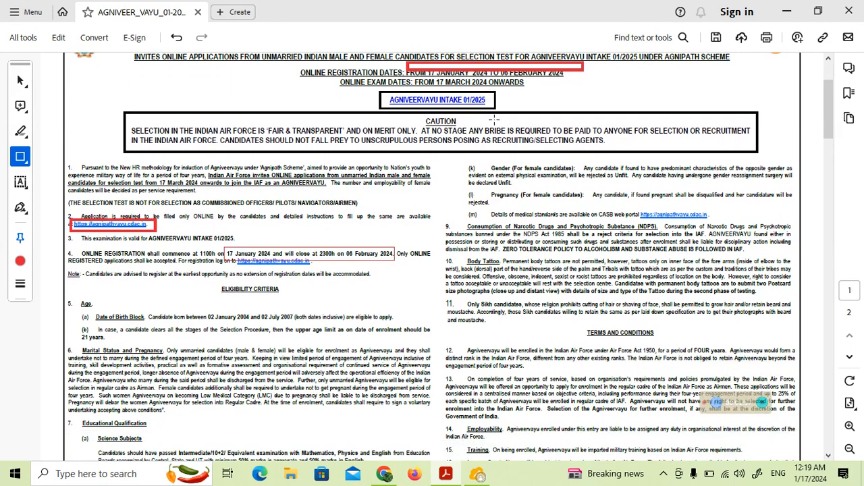
Step: Draw a rectangle around the eligible birth date range in clause 5(a) and tighten it to the dates
{"action": "scroll", "coordinate": [501, 122], "scroll_direction": "down", "scroll_amount": 4}
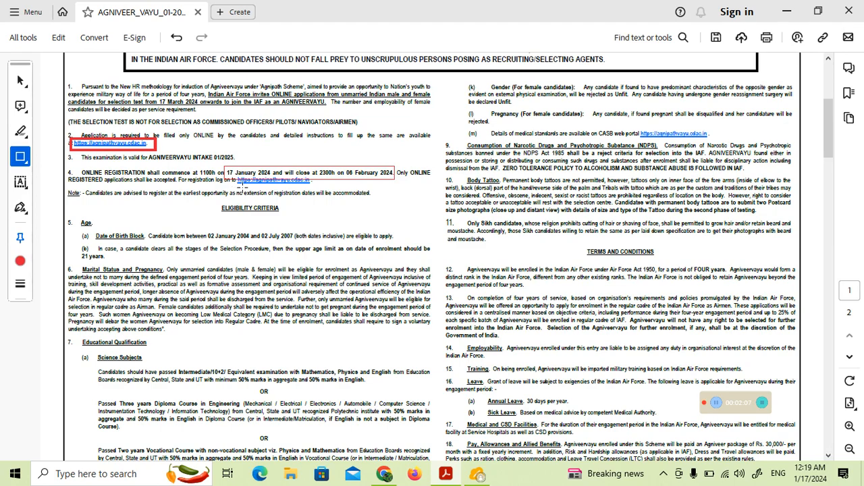
{"action": "scroll", "coordinate": [173, 222], "scroll_direction": "down", "scroll_amount": 3}
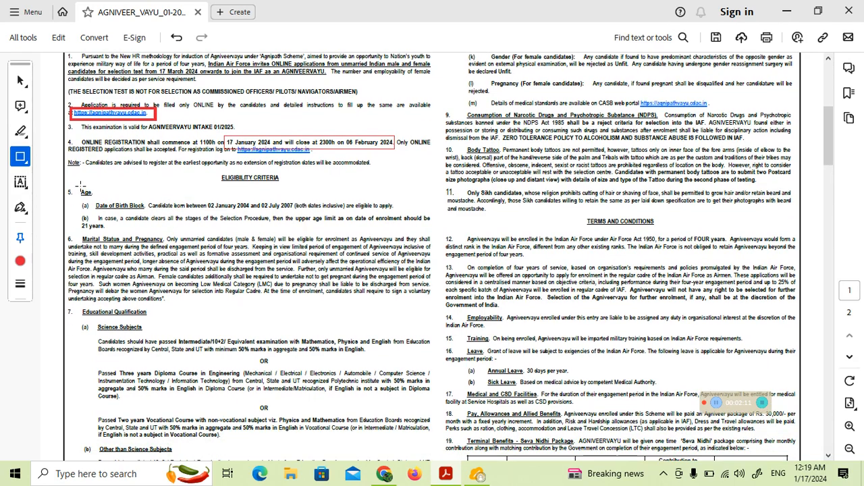
{"action": "left_click_drag", "start_coordinate": [197, 193], "coordinate": [297, 216]}
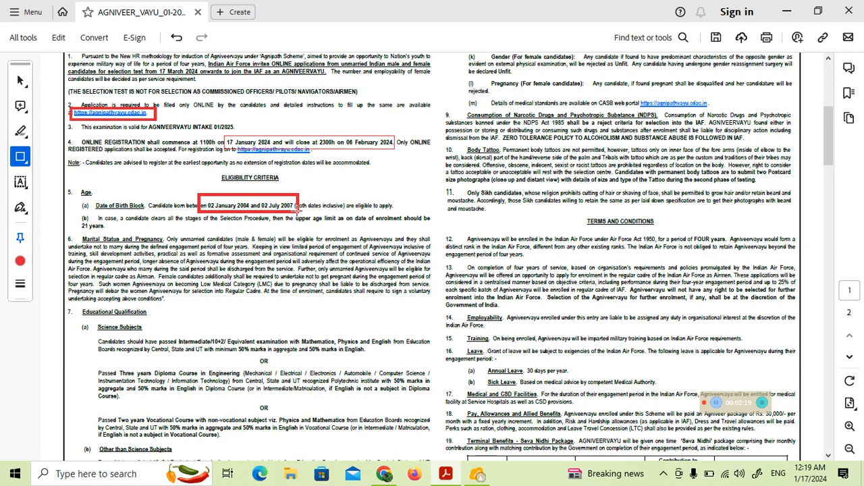
{"action": "left_click_drag", "start_coordinate": [295, 210], "coordinate": [297, 213]}
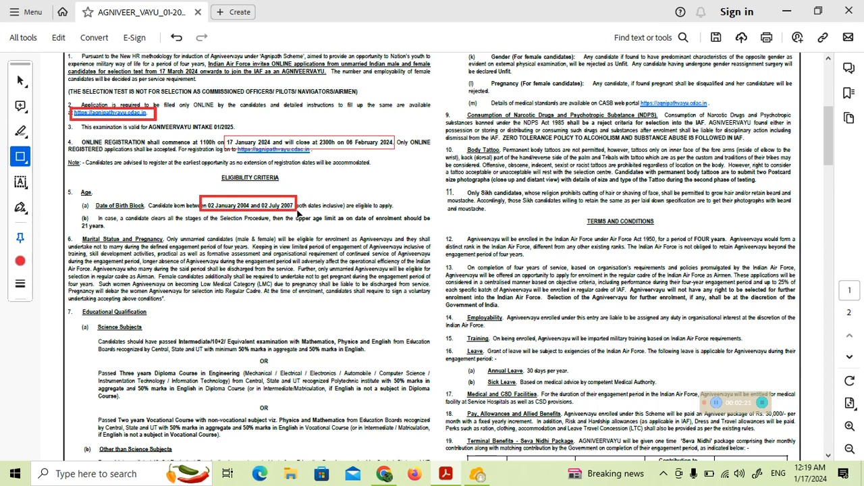
Step: Draw a rectangle around the upper age limit clause 5(b), then delete that rectangle
{"action": "scroll", "coordinate": [311, 219], "scroll_direction": "down", "scroll_amount": 1}
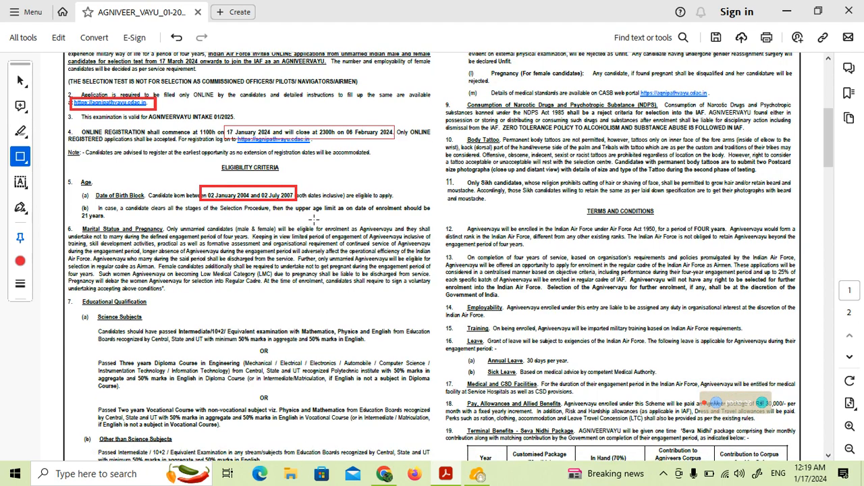
{"action": "mouse_move", "coordinate": [70, 202]}
{"action": "left_mouse_down"}
{"action": "mouse_move", "coordinate": [254, 234]}
{"action": "mouse_move", "coordinate": [398, 233]}
{"action": "mouse_move", "coordinate": [433, 222]}
{"action": "left_mouse_up"}
{"action": "scroll", "coordinate": [430, 228], "scroll_direction": "down", "scroll_amount": 2}
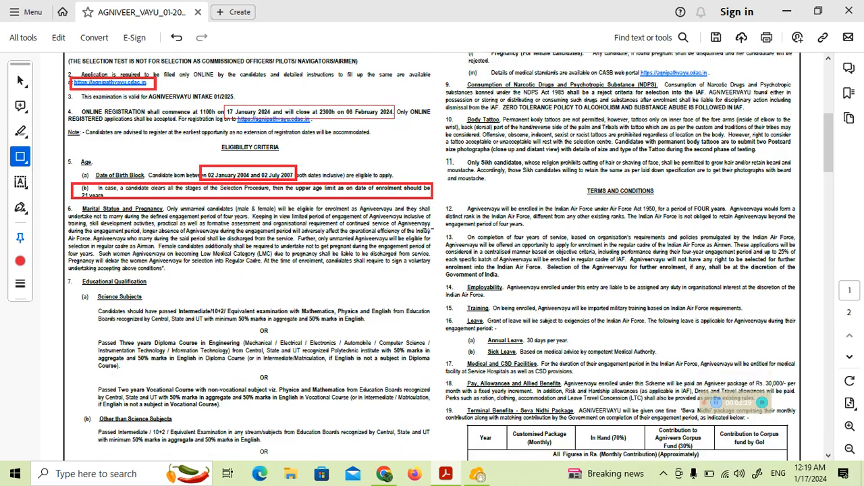
{"action": "scroll", "coordinate": [346, 258], "scroll_direction": "down", "scroll_amount": 4}
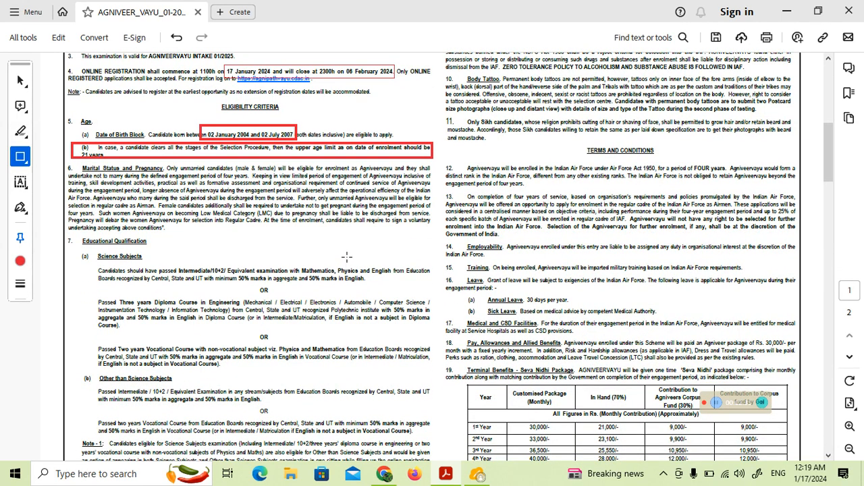
{"action": "scroll", "coordinate": [346, 257], "scroll_direction": "down", "scroll_amount": 2}
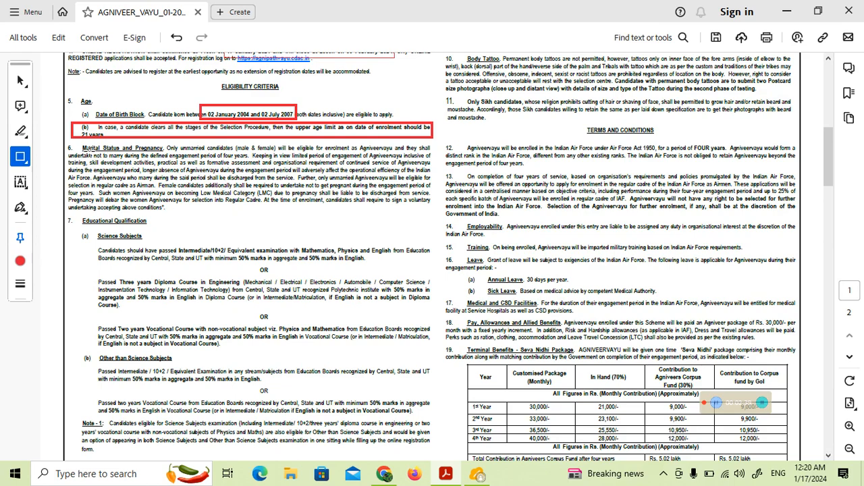
{"action": "left_click", "coordinate": [162, 140]}
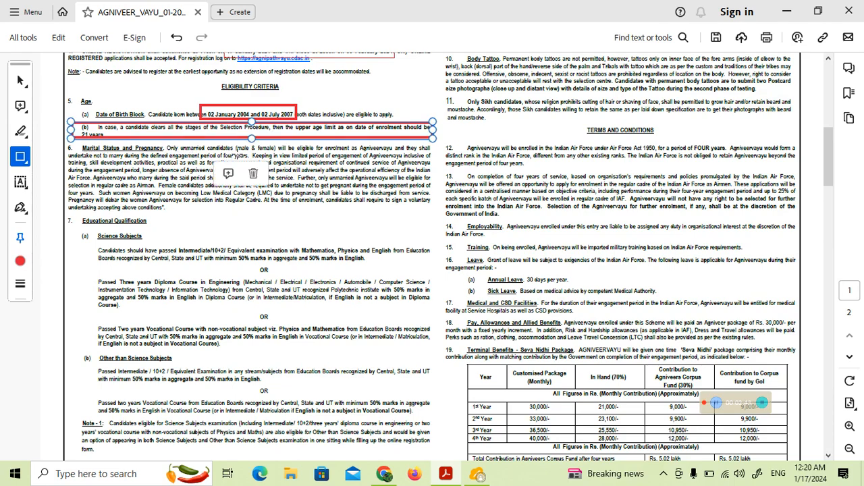
{"action": "left_click", "coordinate": [252, 174]}
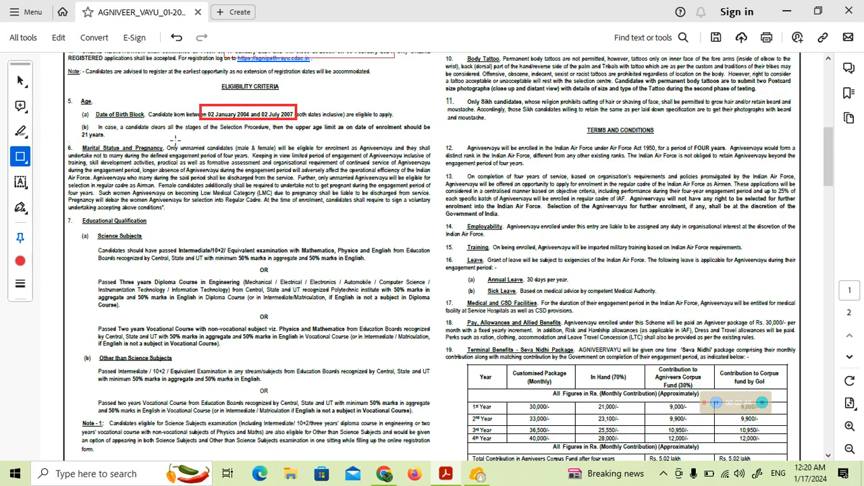
Step: Draw rectangles around the unmarried candidates statement in paragraph 6 and, at 125% zoom, the Educational Qualification heading
{"action": "left_click_drag", "start_coordinate": [157, 139], "coordinate": [377, 155]}
{"action": "scroll", "coordinate": [366, 191], "scroll_direction": "down", "scroll_amount": 1}
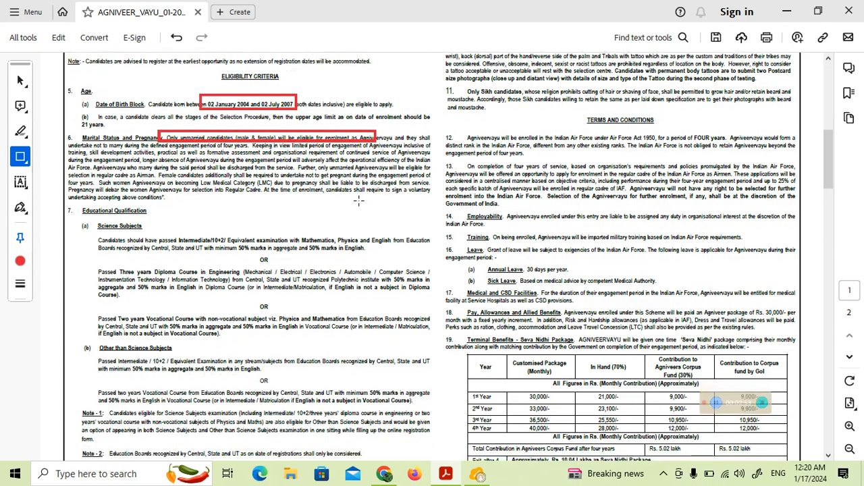
{"action": "scroll", "coordinate": [197, 247], "scroll_direction": "down", "scroll_amount": 5}
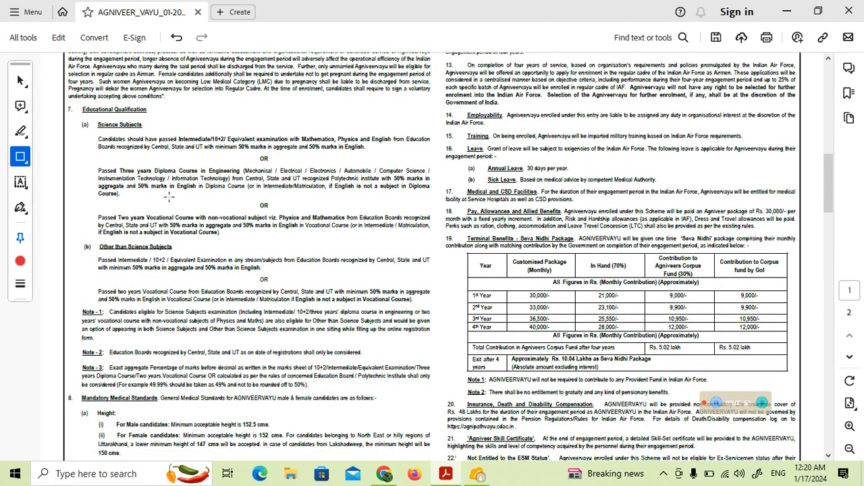
{"action": "left_click", "coordinate": [850, 426]}
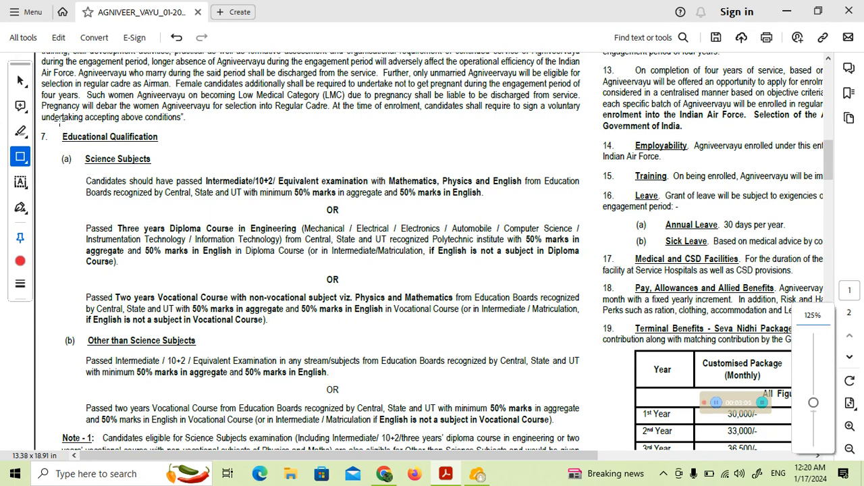
{"action": "left_click_drag", "start_coordinate": [55, 129], "coordinate": [194, 145]}
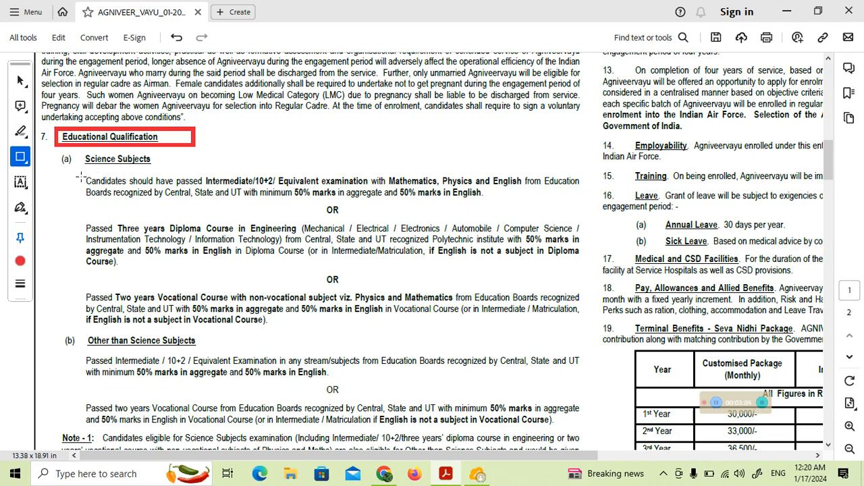
Step: Draw a rectangle around the Science Subjects Intermediate/10+2 requirement and resize it to enclose both text lines
{"action": "left_click_drag", "start_coordinate": [80, 177], "coordinate": [584, 201]}
{"action": "left_click_drag", "start_coordinate": [557, 175], "coordinate": [560, 166]}
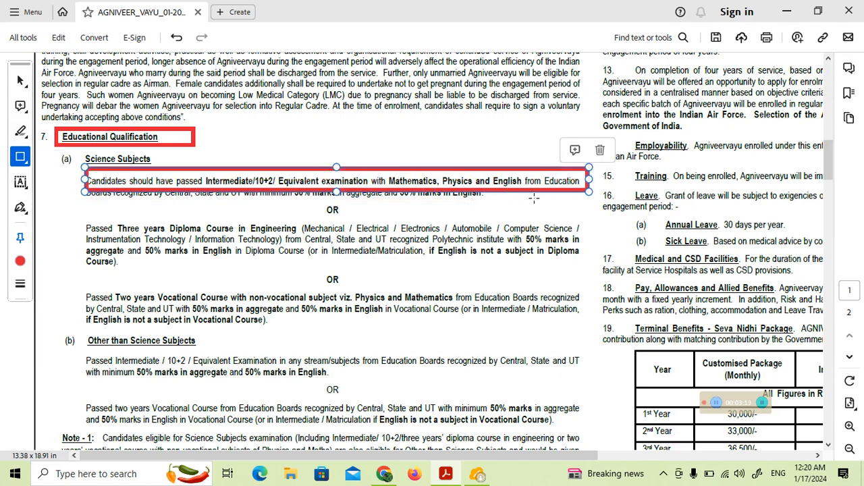
{"action": "left_click_drag", "start_coordinate": [580, 194], "coordinate": [595, 211]}
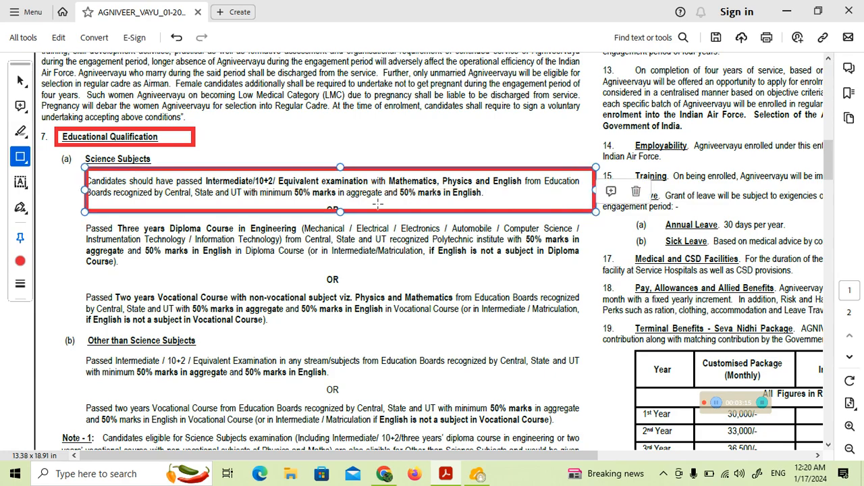
Step: Draw a rectangle around the Three years Diploma Course in Engineering requirement under Science Subjects
{"action": "scroll", "coordinate": [191, 202], "scroll_direction": "down", "scroll_amount": 1}
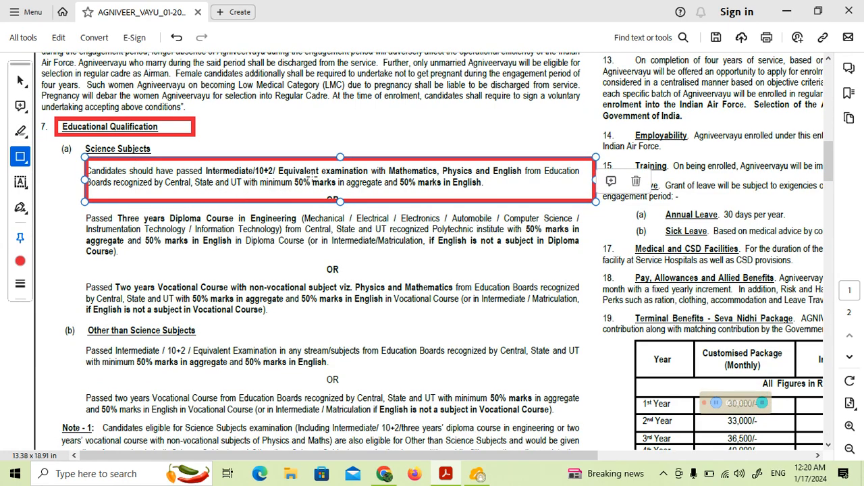
{"action": "scroll", "coordinate": [323, 187], "scroll_direction": "down", "scroll_amount": 2}
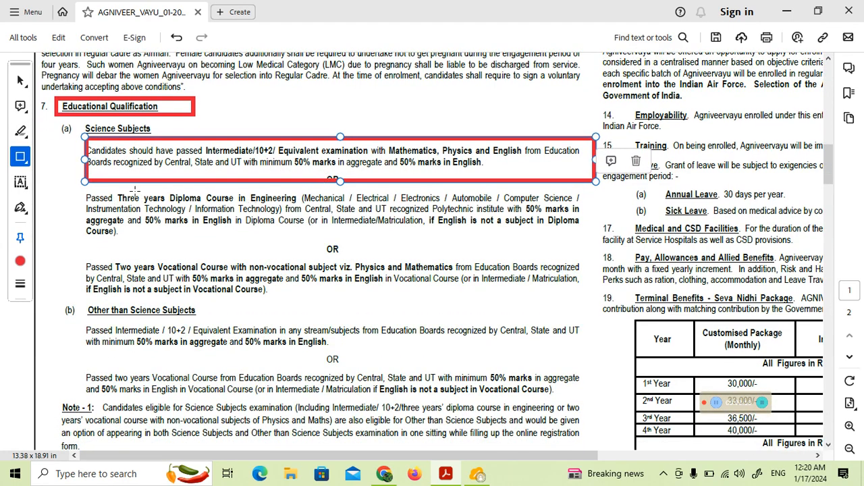
{"action": "mouse_move", "coordinate": [75, 193]}
{"action": "left_mouse_down"}
{"action": "mouse_move", "coordinate": [110, 211]}
{"action": "mouse_move", "coordinate": [285, 246]}
{"action": "mouse_move", "coordinate": [540, 237]}
{"action": "mouse_move", "coordinate": [603, 247]}
{"action": "left_mouse_up"}
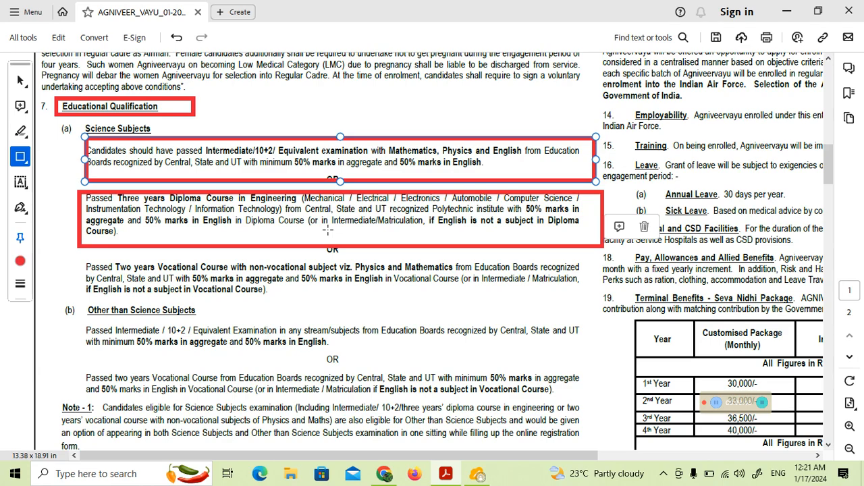
Step: Draw rectangles around the Two years Vocational Course requirement and the Intermediate/10+2 requirement under Other than Science Subjects
{"action": "scroll", "coordinate": [328, 230], "scroll_direction": "down", "scroll_amount": 3}
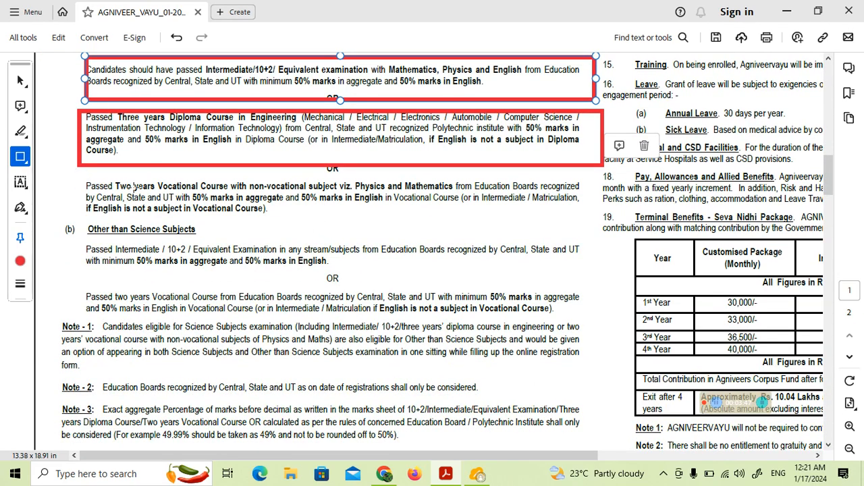
{"action": "mouse_move", "coordinate": [110, 175]}
{"action": "left_mouse_down"}
{"action": "mouse_move", "coordinate": [132, 188]}
{"action": "mouse_move", "coordinate": [398, 209]}
{"action": "mouse_move", "coordinate": [425, 193]}
{"action": "mouse_move", "coordinate": [619, 197]}
{"action": "mouse_move", "coordinate": [595, 211]}
{"action": "mouse_move", "coordinate": [591, 226]}
{"action": "mouse_move", "coordinate": [589, 211]}
{"action": "left_mouse_up"}
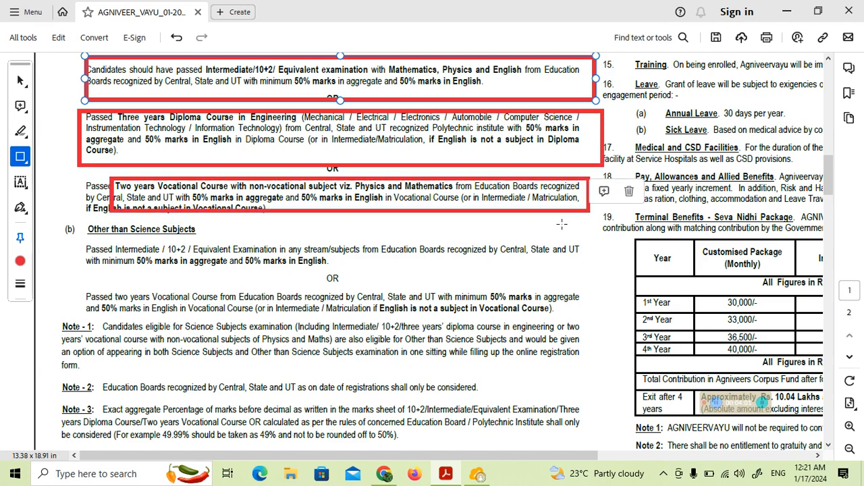
{"action": "scroll", "coordinate": [562, 224], "scroll_direction": "down", "scroll_amount": 3}
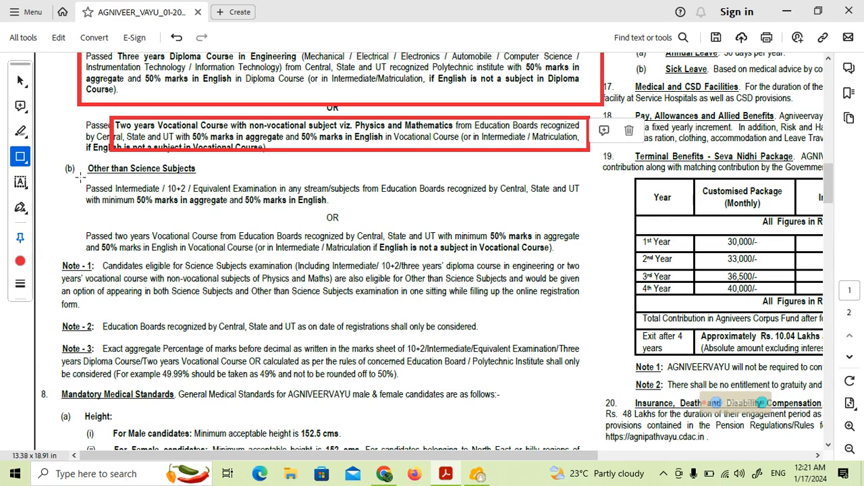
{"action": "mouse_move", "coordinate": [84, 171]}
{"action": "left_mouse_down"}
{"action": "mouse_move", "coordinate": [223, 242]}
{"action": "mouse_move", "coordinate": [324, 232]}
{"action": "mouse_move", "coordinate": [356, 217]}
{"action": "mouse_move", "coordinate": [623, 210]}
{"action": "left_mouse_up"}
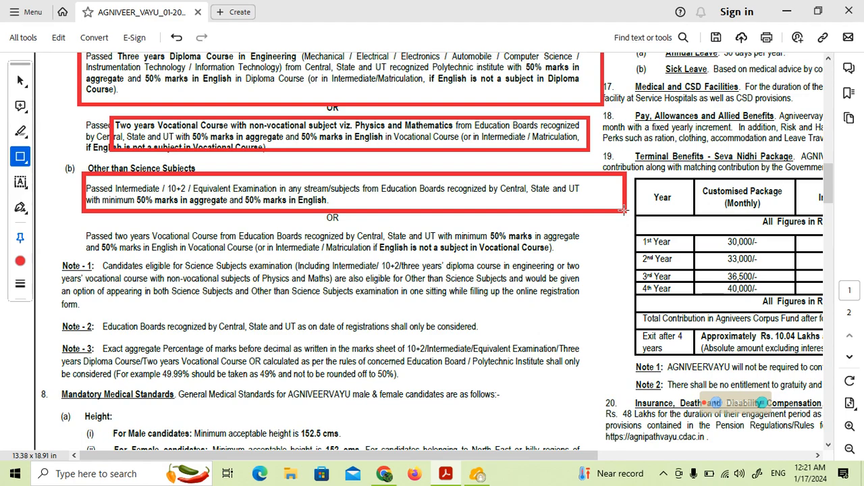
Step: Finish the rectangle around the Other than Science Subjects Intermediate/10+2 requirement and draw one around the Height heading under Mandatory Medical Standards
{"action": "left_click_drag", "start_coordinate": [623, 210], "coordinate": [622, 210]}
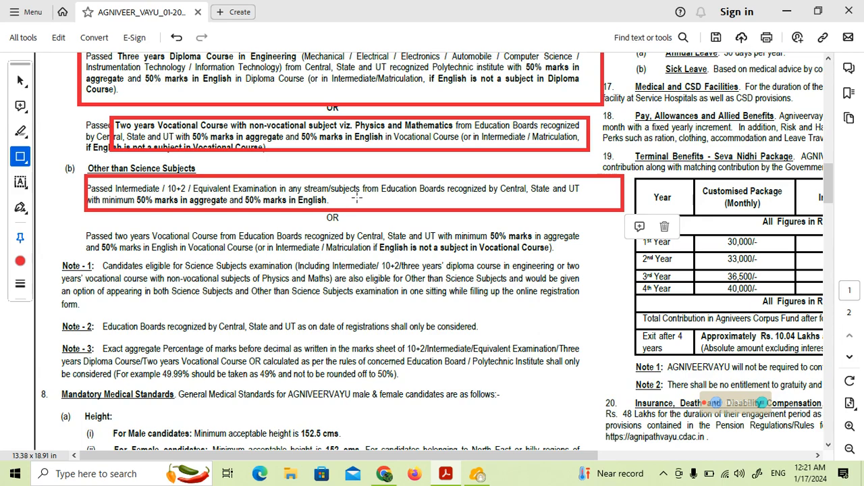
{"action": "scroll", "coordinate": [355, 197], "scroll_direction": "down", "scroll_amount": 1}
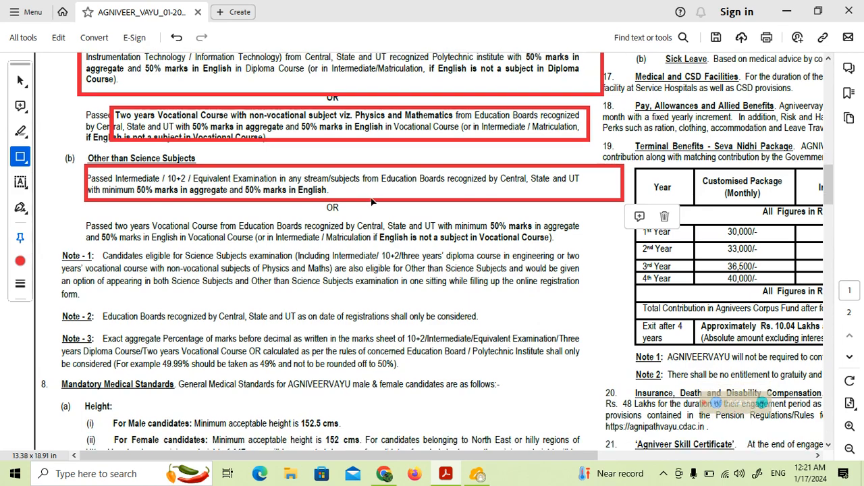
{"action": "scroll", "coordinate": [382, 193], "scroll_direction": "down", "scroll_amount": 2}
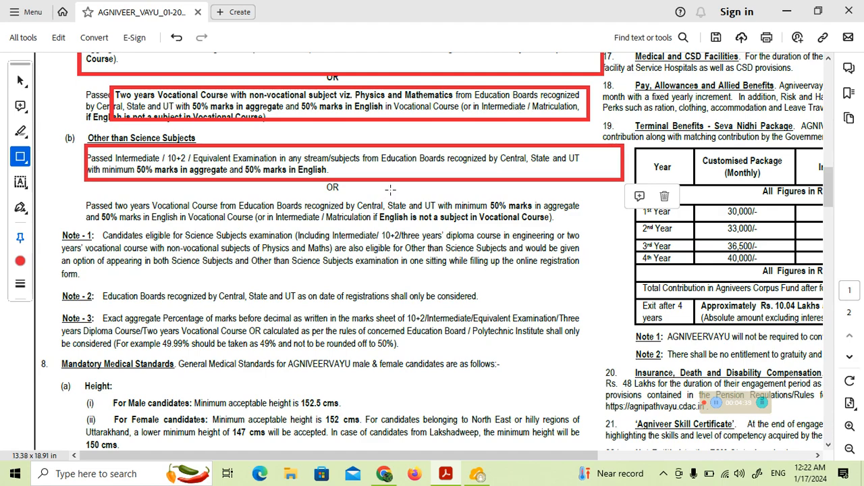
{"action": "scroll", "coordinate": [391, 190], "scroll_direction": "down", "scroll_amount": 1}
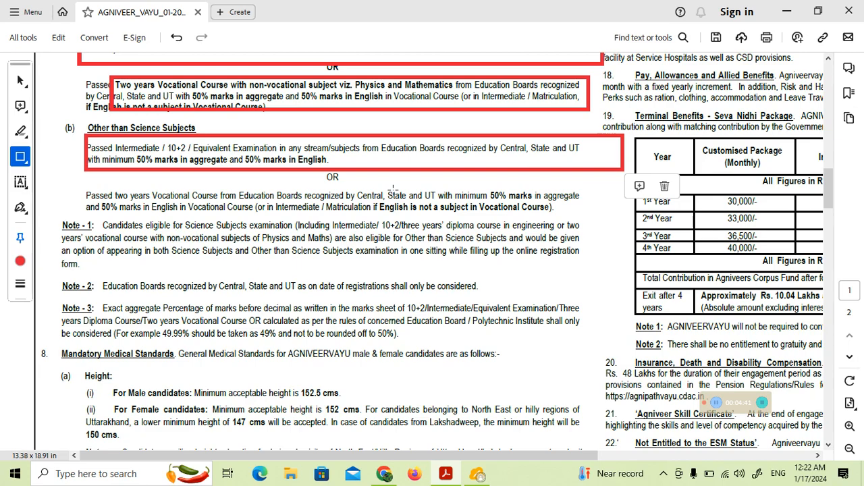
{"action": "scroll", "coordinate": [393, 190], "scroll_direction": "down", "scroll_amount": 2}
{"action": "scroll", "coordinate": [392, 191], "scroll_direction": "down", "scroll_amount": 1}
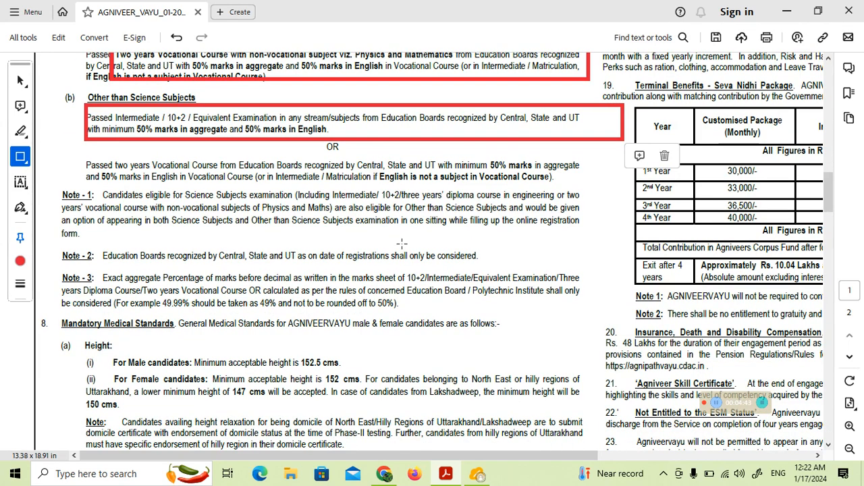
{"action": "scroll", "coordinate": [396, 194], "scroll_direction": "down", "scroll_amount": 3}
{"action": "scroll", "coordinate": [378, 227], "scroll_direction": "down", "scroll_amount": 3}
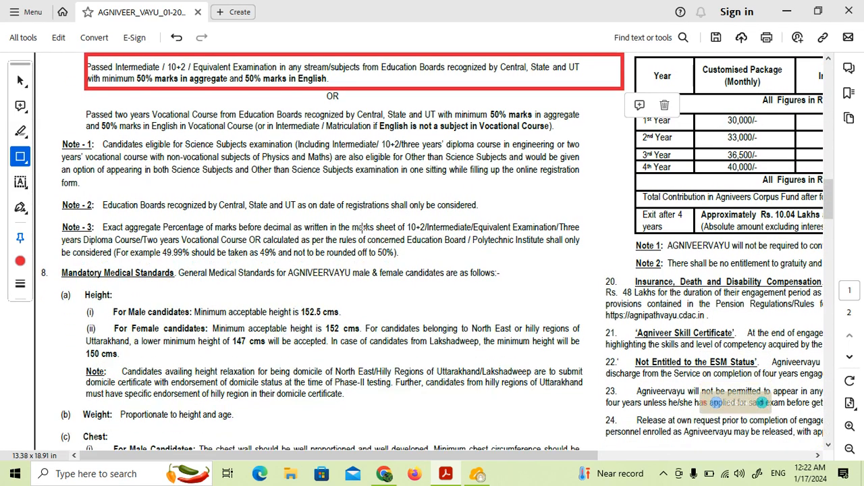
{"action": "scroll", "coordinate": [266, 256], "scroll_direction": "down", "scroll_amount": 6}
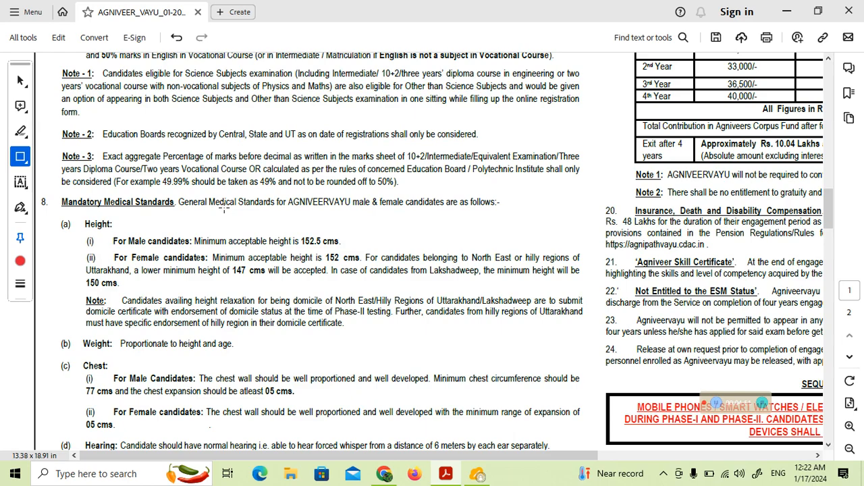
{"action": "scroll", "coordinate": [224, 208], "scroll_direction": "down", "scroll_amount": 2}
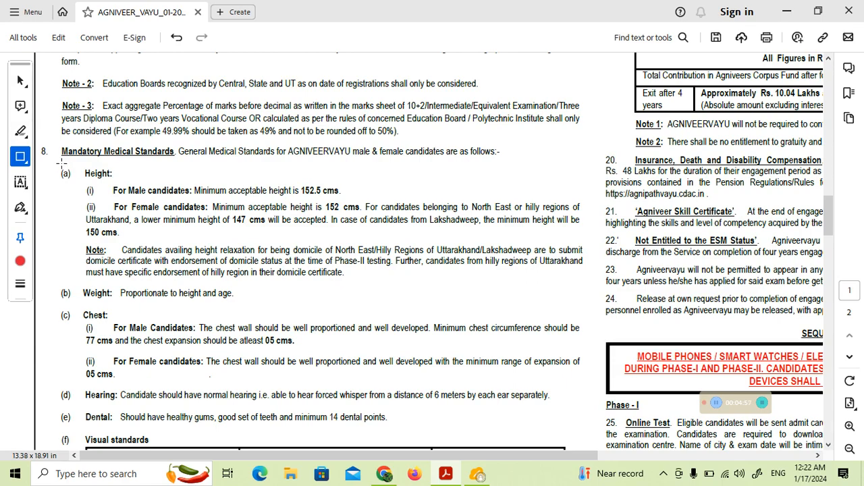
{"action": "left_click_drag", "start_coordinate": [81, 166], "coordinate": [148, 180]}
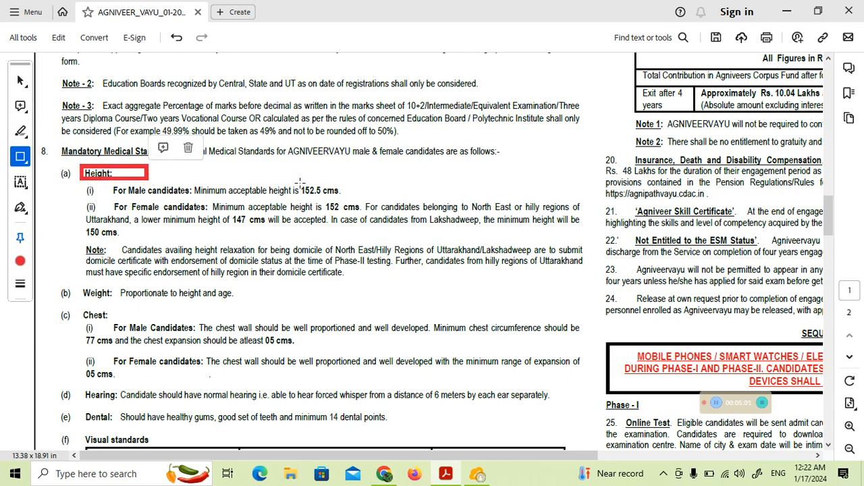
{"action": "left_click_drag", "start_coordinate": [281, 176], "coordinate": [383, 201]}
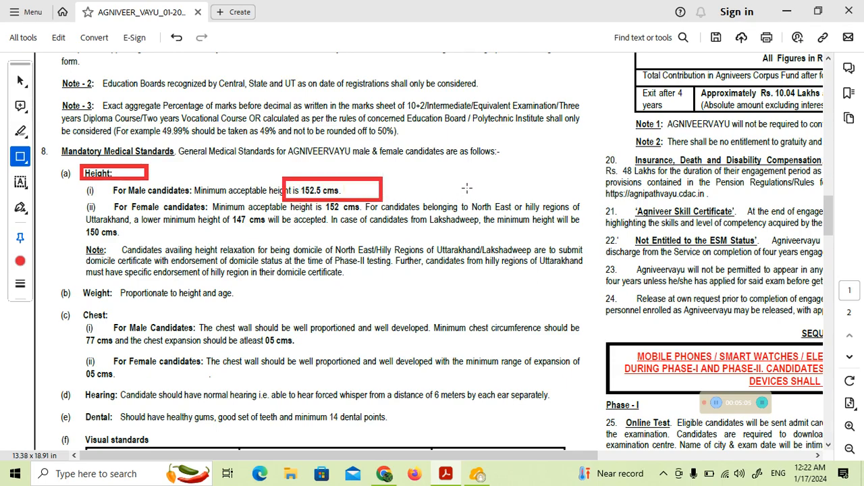
{"action": "left_click_drag", "start_coordinate": [466, 189], "coordinate": [448, 192]}
{"action": "left_click", "coordinate": [382, 192]}
{"action": "left_click", "coordinate": [400, 160]}
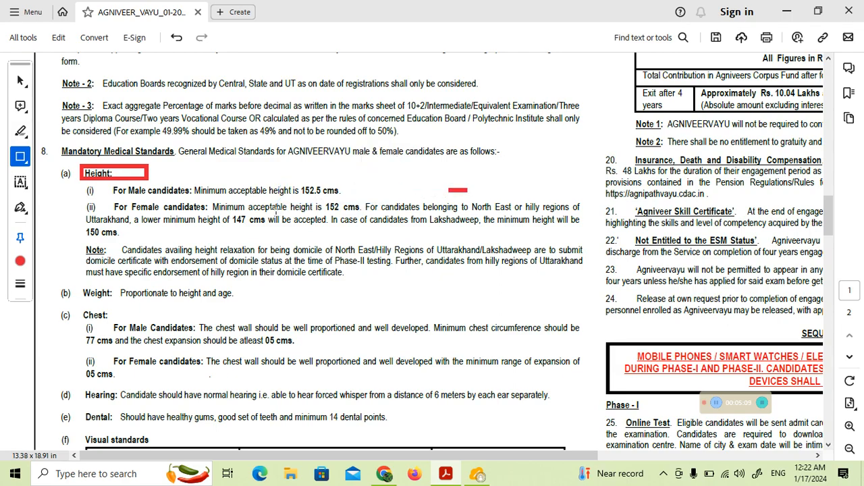
{"action": "left_click", "coordinate": [458, 191]}
{"action": "left_click", "coordinate": [499, 170]}
{"action": "mouse_move", "coordinate": [320, 196]}
{"action": "left_mouse_down"}
{"action": "mouse_move", "coordinate": [366, 218]}
{"action": "mouse_move", "coordinate": [371, 210]}
{"action": "left_mouse_up"}
{"action": "left_click_drag", "start_coordinate": [464, 197], "coordinate": [598, 203]}
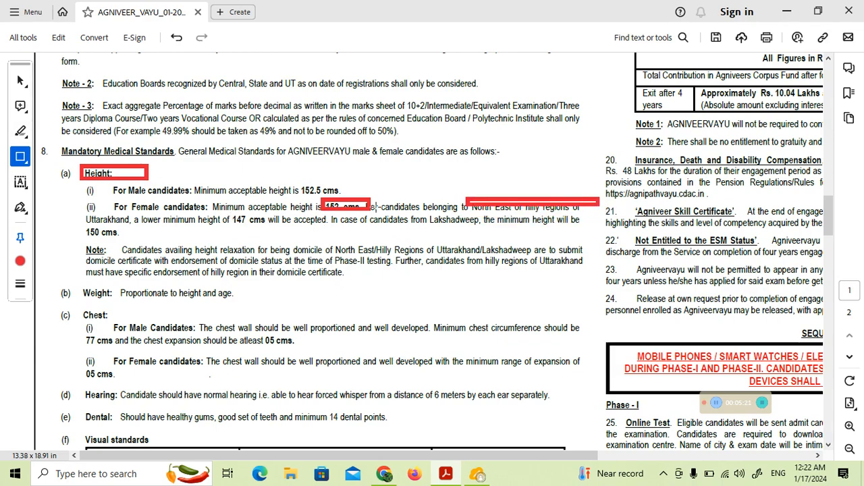
{"action": "left_click", "coordinate": [523, 195]}
{"action": "left_click", "coordinate": [563, 181]}
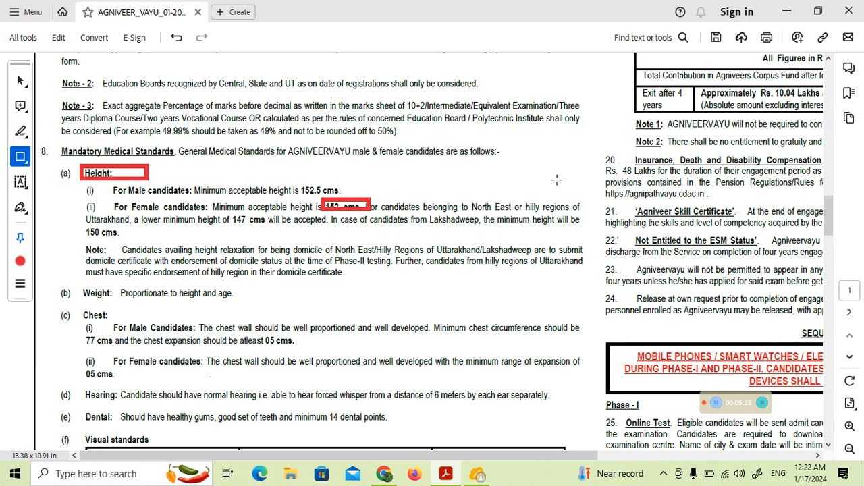
{"action": "left_click", "coordinate": [352, 201]}
{"action": "left_click", "coordinate": [386, 181]}
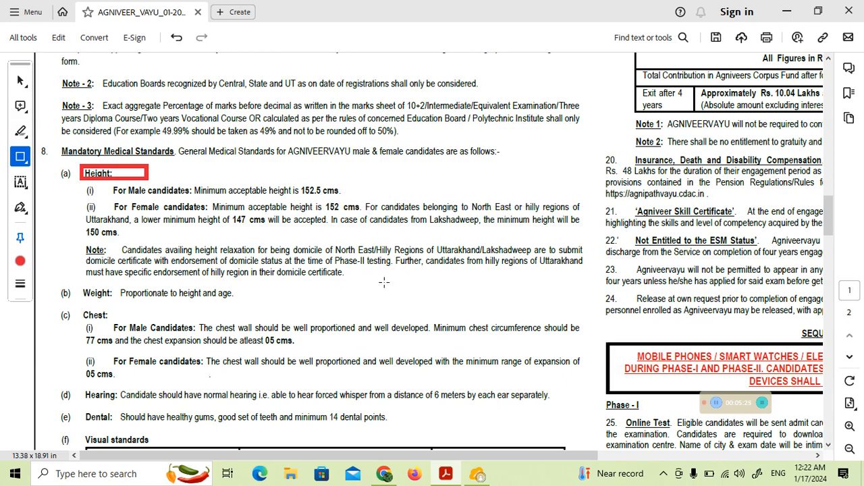
Step: Draw rectangles around the Weight requirement and the male candidates' 77 cms chest and 05 cms expansion line
{"action": "scroll", "coordinate": [364, 277], "scroll_direction": "down", "scroll_amount": 2}
{"action": "scroll", "coordinate": [240, 261], "scroll_direction": "down", "scroll_amount": 1}
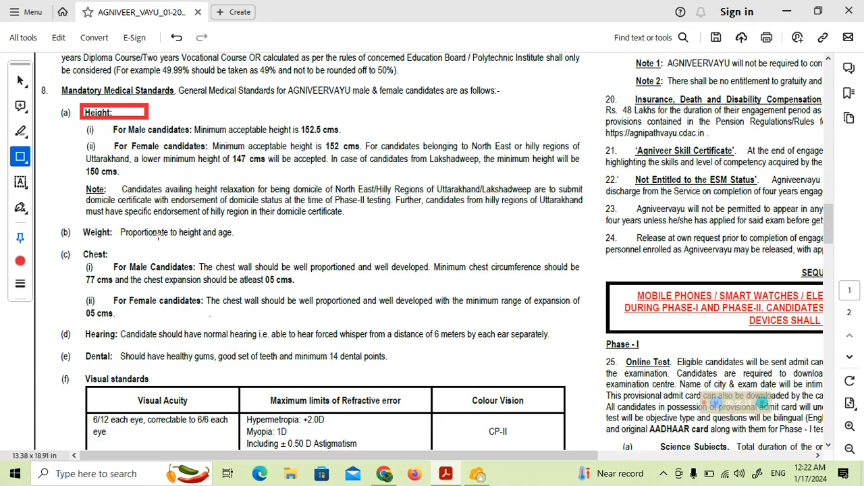
{"action": "left_click_drag", "start_coordinate": [109, 219], "coordinate": [304, 249]}
{"action": "scroll", "coordinate": [303, 249], "scroll_direction": "down", "scroll_amount": 2}
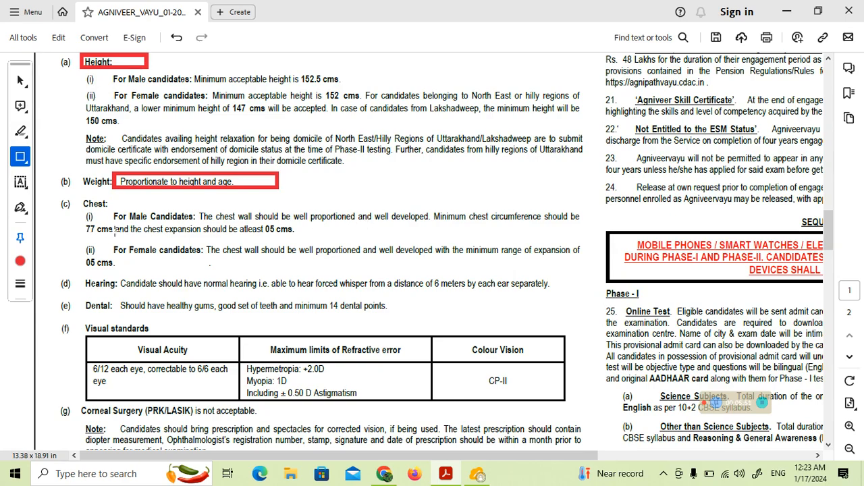
{"action": "left_click_drag", "start_coordinate": [67, 217], "coordinate": [328, 242]}
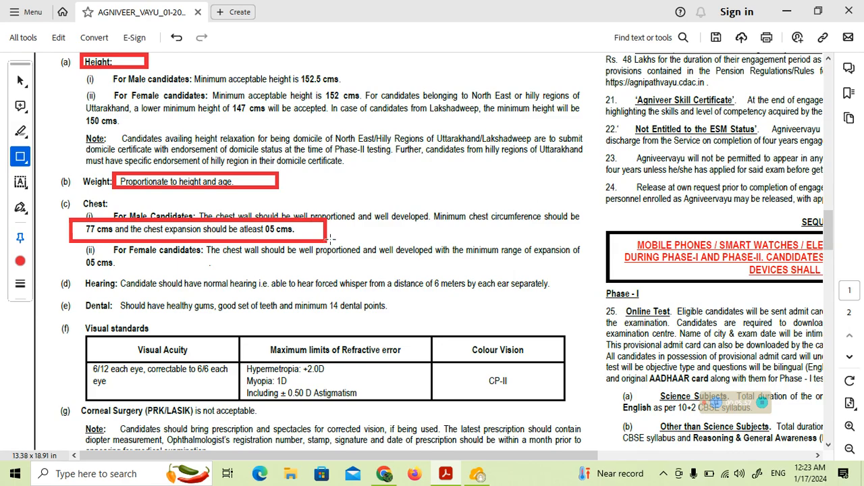
Step: Draw a rectangle around the full Hearing requirement in item (d) of the medical standards
{"action": "scroll", "coordinate": [338, 241], "scroll_direction": "down", "scroll_amount": 1}
{"action": "scroll", "coordinate": [348, 241], "scroll_direction": "down", "scroll_amount": 1}
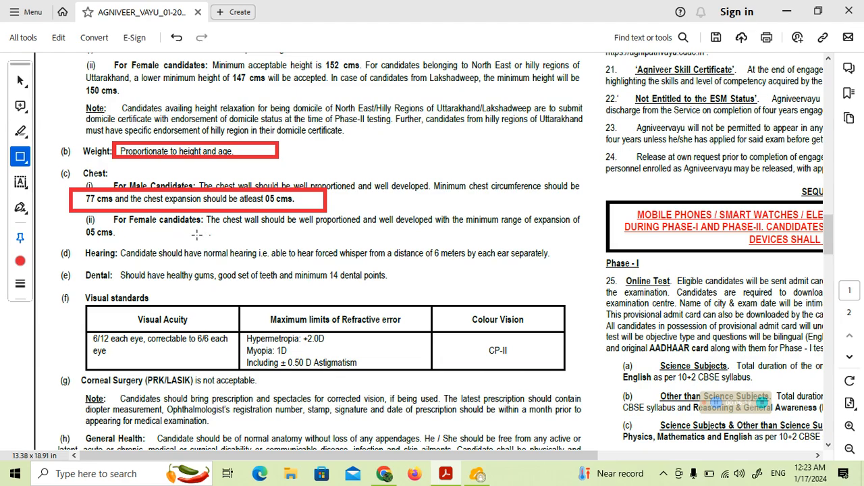
{"action": "scroll", "coordinate": [197, 234], "scroll_direction": "down", "scroll_amount": 1}
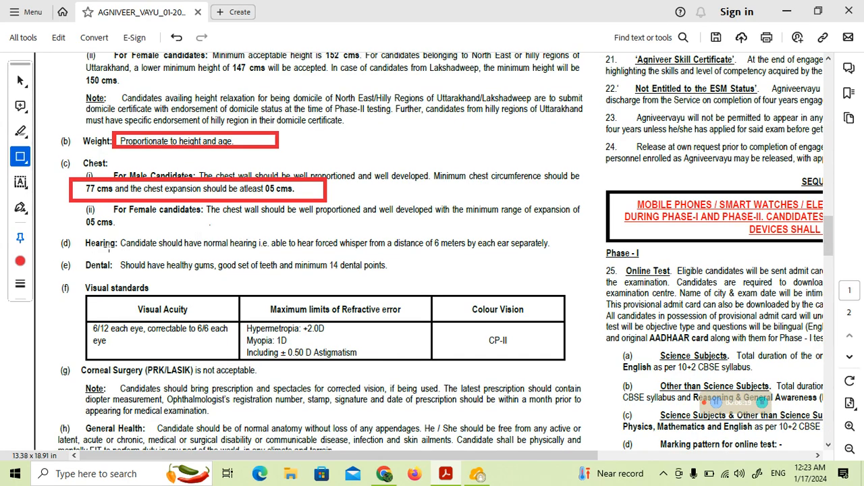
{"action": "mouse_move", "coordinate": [75, 235]}
{"action": "left_mouse_down"}
{"action": "mouse_move", "coordinate": [117, 256]}
{"action": "mouse_move", "coordinate": [567, 255]}
{"action": "left_mouse_up"}
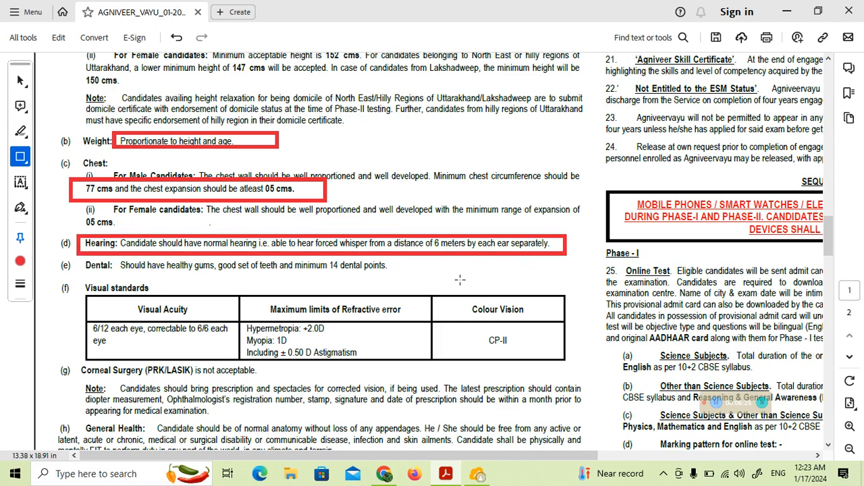
Step: Draw a rectangle around the colour print out of Phase-II admit card item in paragraph 28 on page 2
{"action": "scroll", "coordinate": [460, 279], "scroll_direction": "down", "scroll_amount": 1}
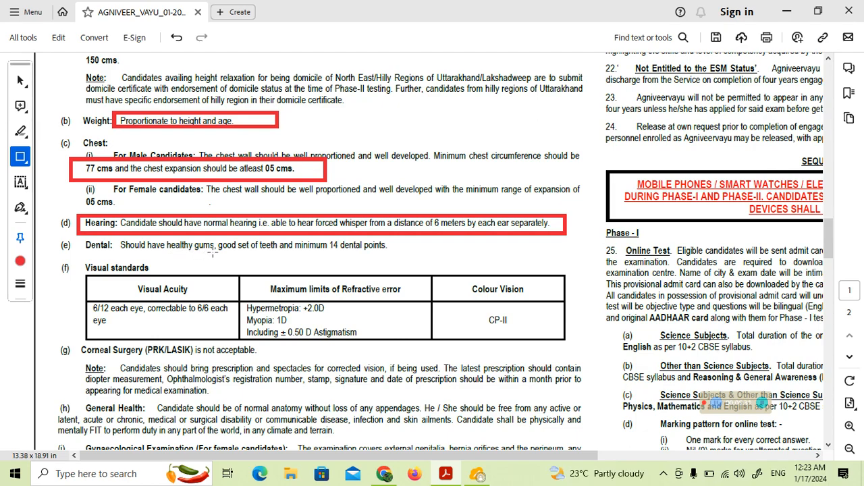
{"action": "scroll", "coordinate": [212, 251], "scroll_direction": "down", "scroll_amount": 1}
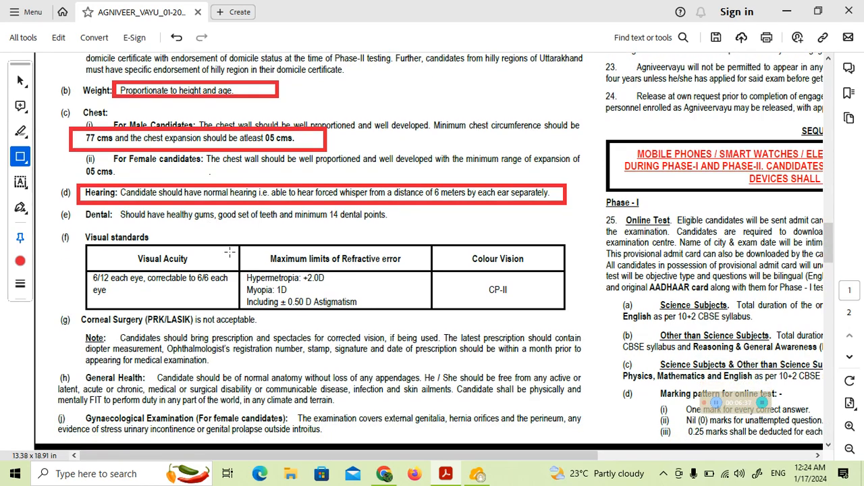
{"action": "scroll", "coordinate": [233, 254], "scroll_direction": "down", "scroll_amount": 2}
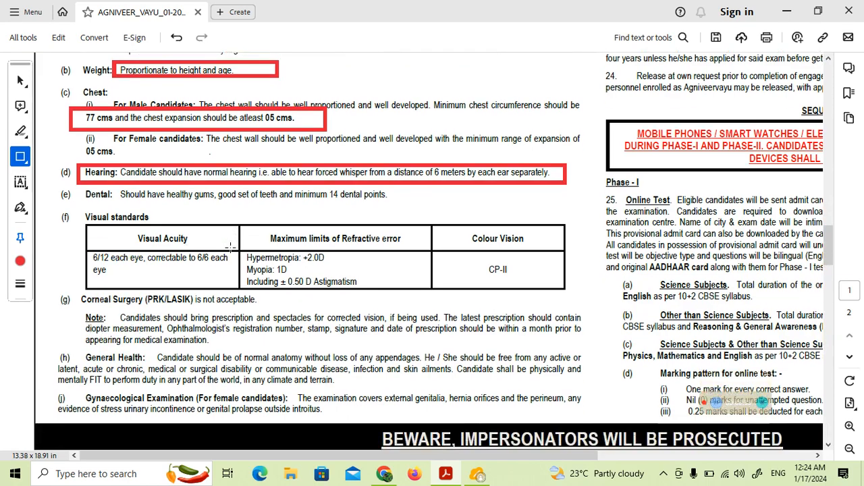
{"action": "scroll", "coordinate": [232, 241], "scroll_direction": "down", "scroll_amount": 5}
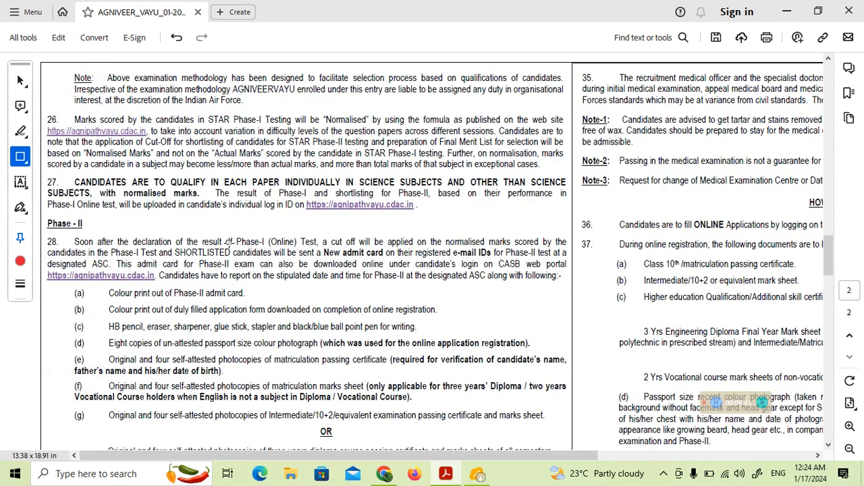
{"action": "scroll", "coordinate": [229, 240], "scroll_direction": "up", "scroll_amount": 1}
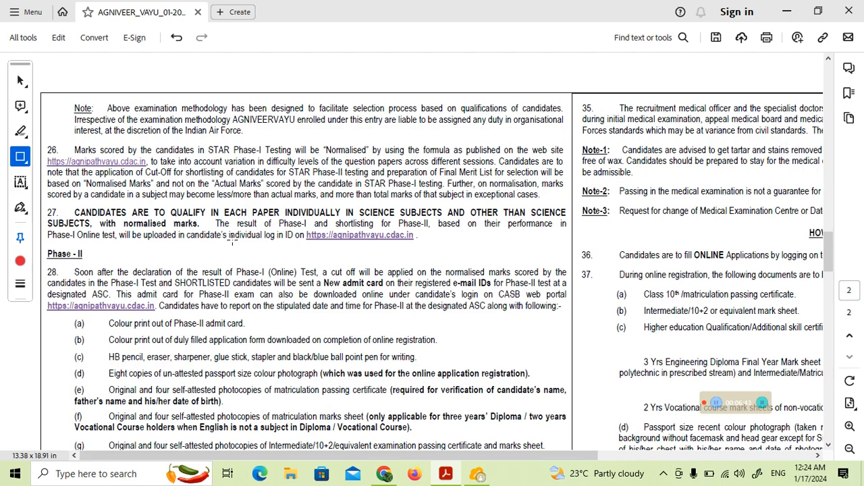
{"action": "scroll", "coordinate": [233, 241], "scroll_direction": "down", "scroll_amount": 1}
{"action": "scroll", "coordinate": [233, 241], "scroll_direction": "down", "scroll_amount": 1}
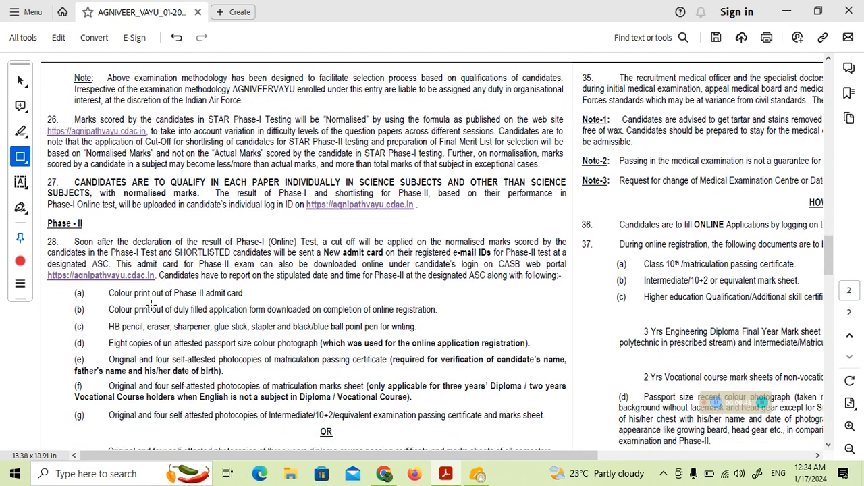
{"action": "mouse_move", "coordinate": [107, 284]}
{"action": "left_mouse_down"}
{"action": "mouse_move", "coordinate": [174, 318]}
{"action": "mouse_move", "coordinate": [268, 307]}
{"action": "left_mouse_up"}
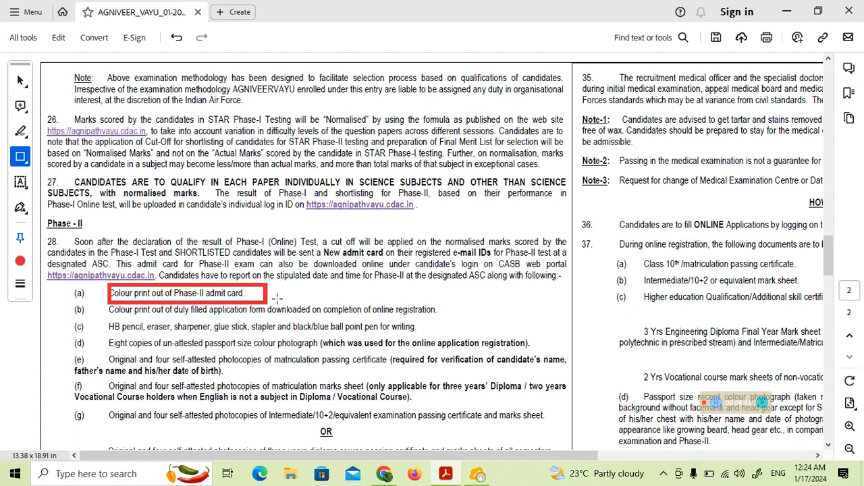
Step: Draw a rectangle around the Physical Fitness Test (PFT) heading in paragraph 31
{"action": "scroll", "coordinate": [276, 297], "scroll_direction": "up", "scroll_amount": 10}
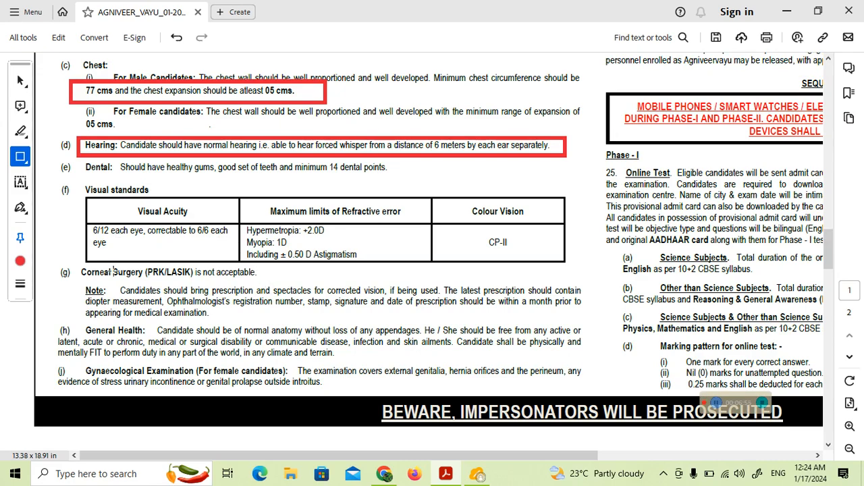
{"action": "scroll", "coordinate": [193, 302], "scroll_direction": "down", "scroll_amount": 1}
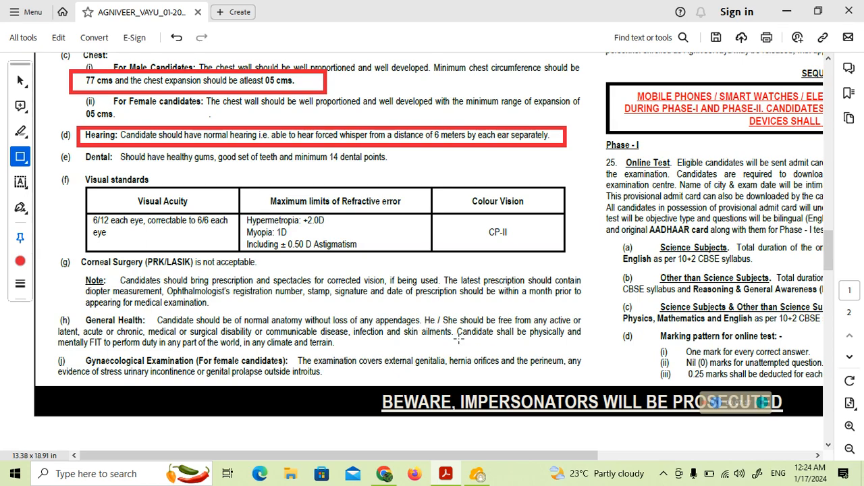
{"action": "scroll", "coordinate": [473, 346], "scroll_direction": "down", "scroll_amount": 5}
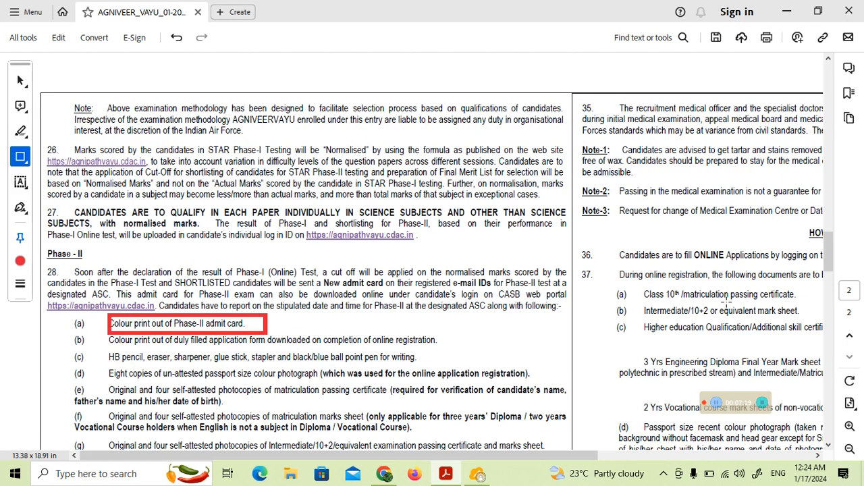
{"action": "left_click_drag", "start_coordinate": [835, 268], "coordinate": [837, 324]}
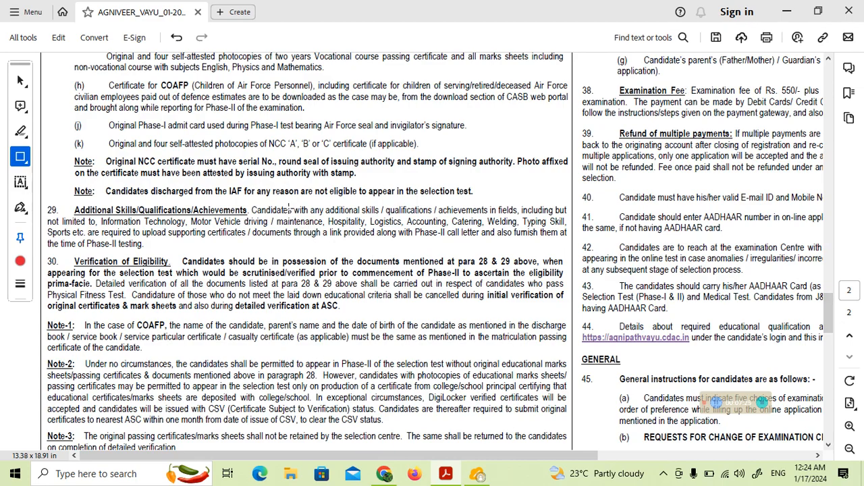
{"action": "scroll", "coordinate": [289, 208], "scroll_direction": "up", "scroll_amount": 5}
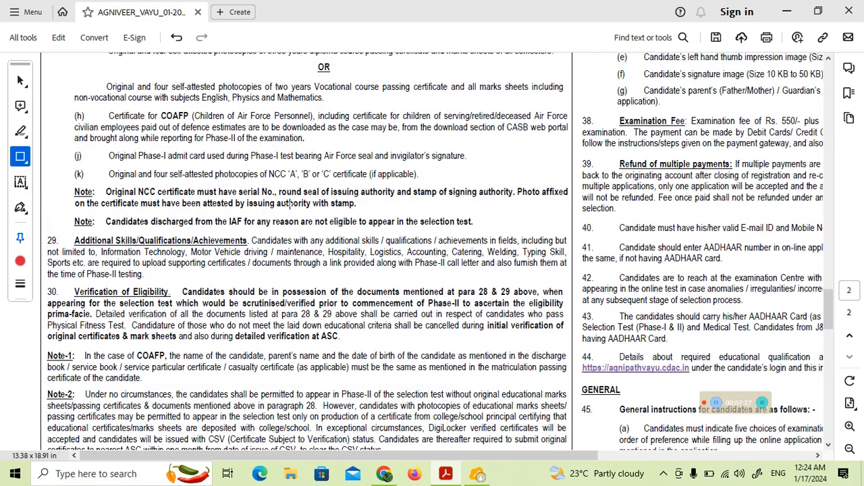
{"action": "scroll", "coordinate": [705, 239], "scroll_direction": "up", "scroll_amount": 1}
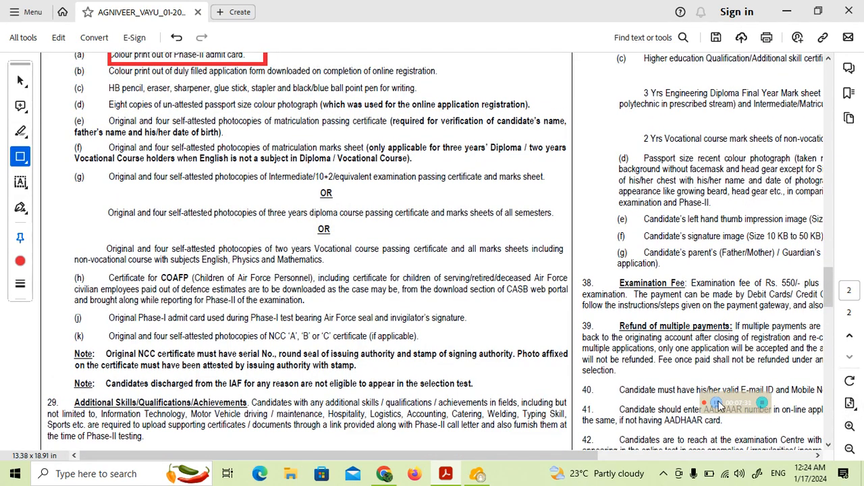
{"action": "scroll", "coordinate": [720, 405], "scroll_direction": "down", "scroll_amount": 12}
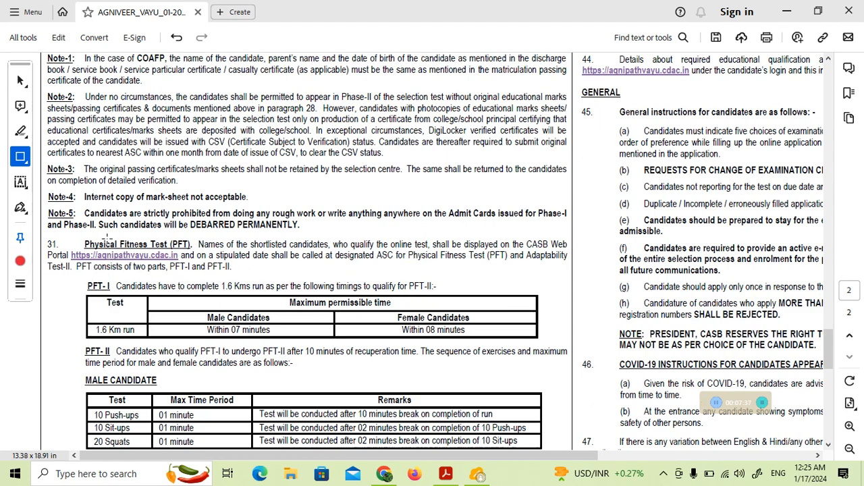
{"action": "left_click_drag", "start_coordinate": [79, 236], "coordinate": [232, 262]}
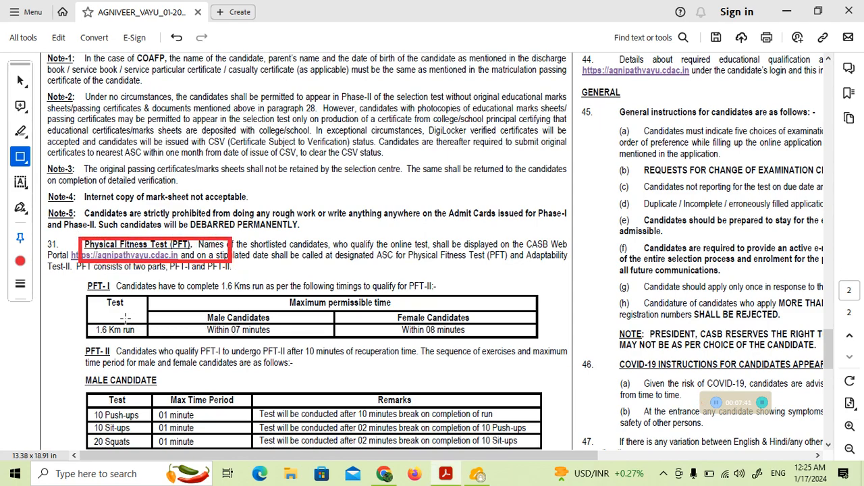
Step: Draw rectangles around the 1.6 Km run row of PFT-I and the male candidates' PFT-II exercise table
{"action": "mouse_move", "coordinate": [73, 311]}
{"action": "left_mouse_down"}
{"action": "mouse_move", "coordinate": [129, 341]}
{"action": "mouse_move", "coordinate": [184, 348]}
{"action": "mouse_move", "coordinate": [297, 338]}
{"action": "mouse_move", "coordinate": [511, 343]}
{"action": "left_mouse_up"}
{"action": "scroll", "coordinate": [509, 344], "scroll_direction": "down", "scroll_amount": 3}
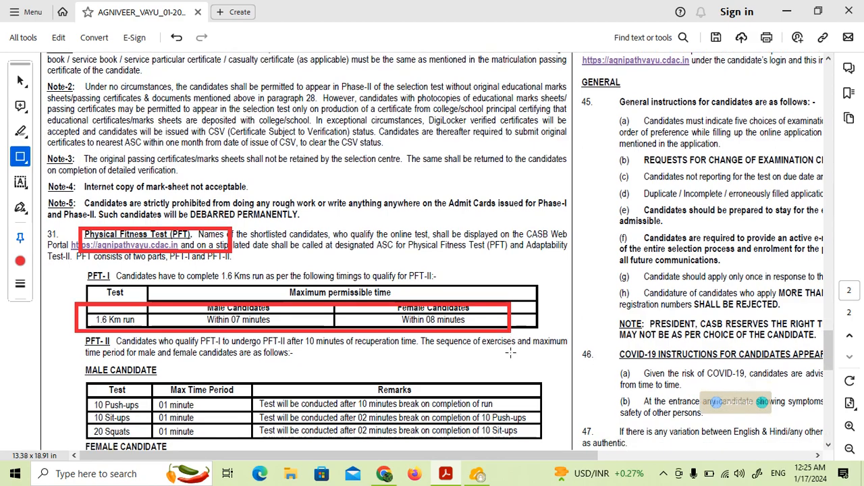
{"action": "scroll", "coordinate": [508, 350], "scroll_direction": "down", "scroll_amount": 3}
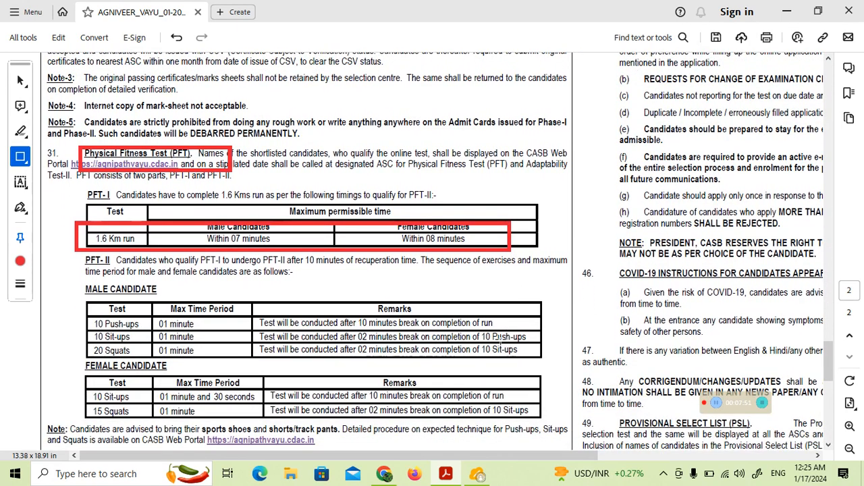
{"action": "scroll", "coordinate": [498, 335], "scroll_direction": "down", "scroll_amount": 1}
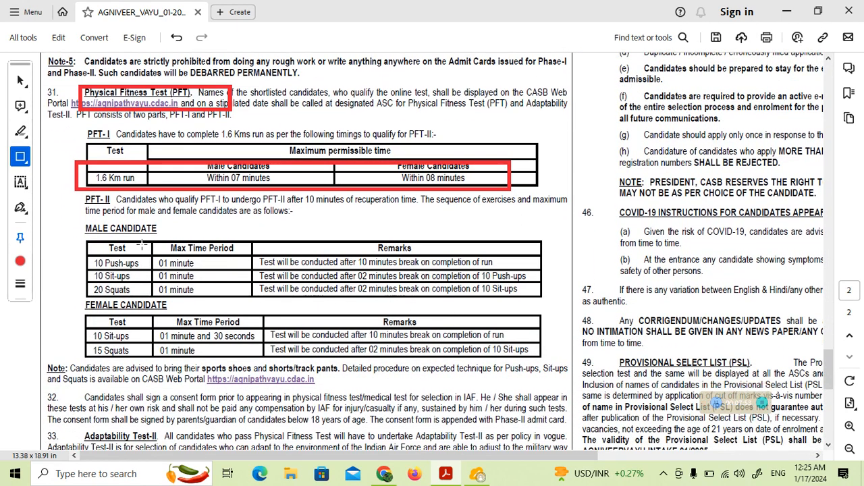
{"action": "mouse_move", "coordinate": [77, 245]}
{"action": "left_mouse_down"}
{"action": "mouse_move", "coordinate": [150, 284]}
{"action": "mouse_move", "coordinate": [169, 306]}
{"action": "mouse_move", "coordinate": [204, 316]}
{"action": "mouse_move", "coordinate": [242, 299]}
{"action": "mouse_move", "coordinate": [564, 302]}
{"action": "left_mouse_up"}
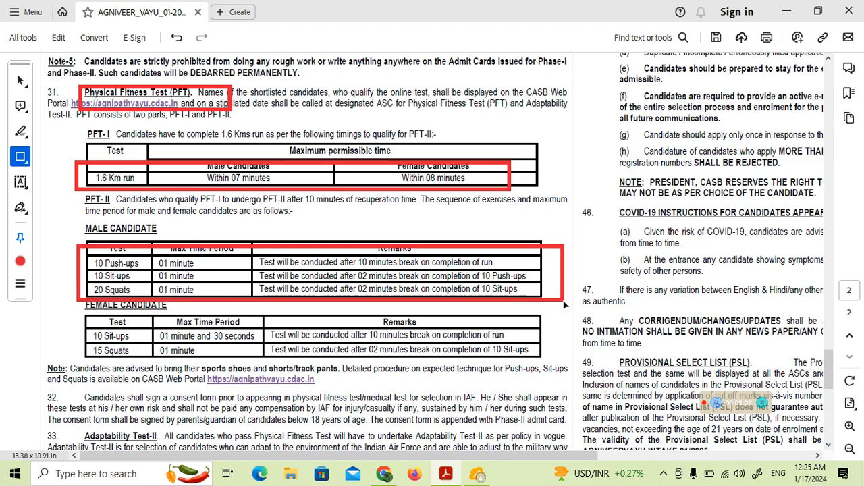
Step: Draw a rectangle around the female candidates' sit-ups and squats entries with their maximum time periods in PFT-II
{"action": "scroll", "coordinate": [425, 323], "scroll_direction": "down", "scroll_amount": 1}
{"action": "scroll", "coordinate": [424, 312], "scroll_direction": "down", "scroll_amount": 3}
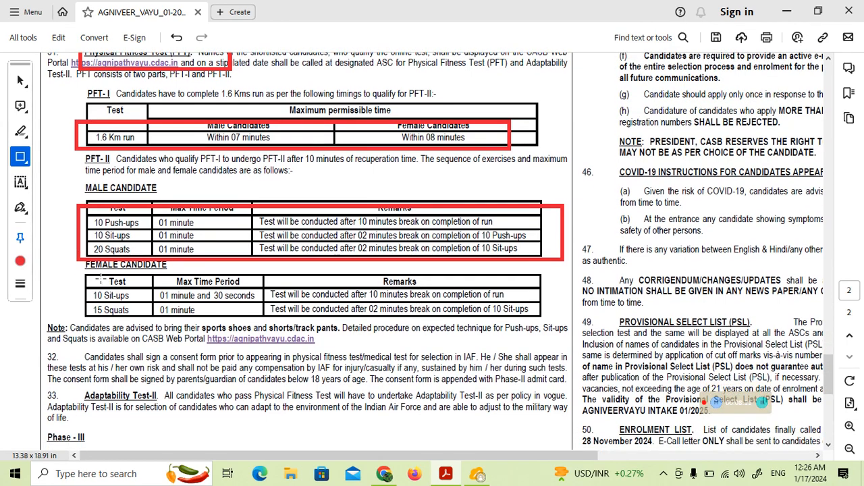
{"action": "left_click_drag", "start_coordinate": [81, 284], "coordinate": [297, 317]}
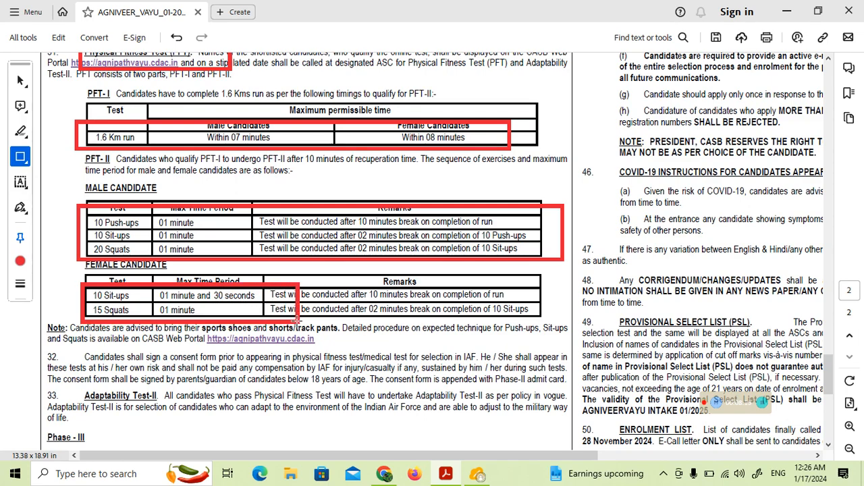
{"action": "left_click_drag", "start_coordinate": [296, 320], "coordinate": [297, 321]}
Step: Draw rectangles around the Medical Examination heading in paragraph 34 and its baseline investigations list, items (a) to (g)
{"action": "scroll", "coordinate": [318, 316], "scroll_direction": "down", "scroll_amount": 2}
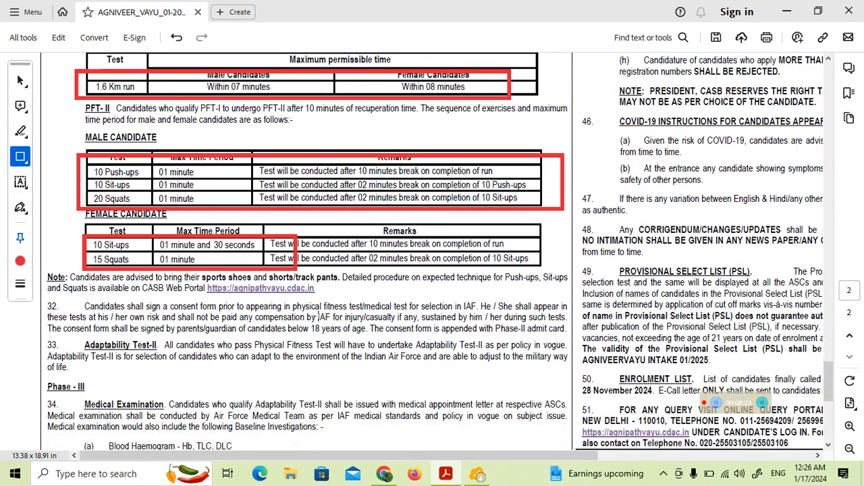
{"action": "scroll", "coordinate": [324, 311], "scroll_direction": "down", "scroll_amount": 5}
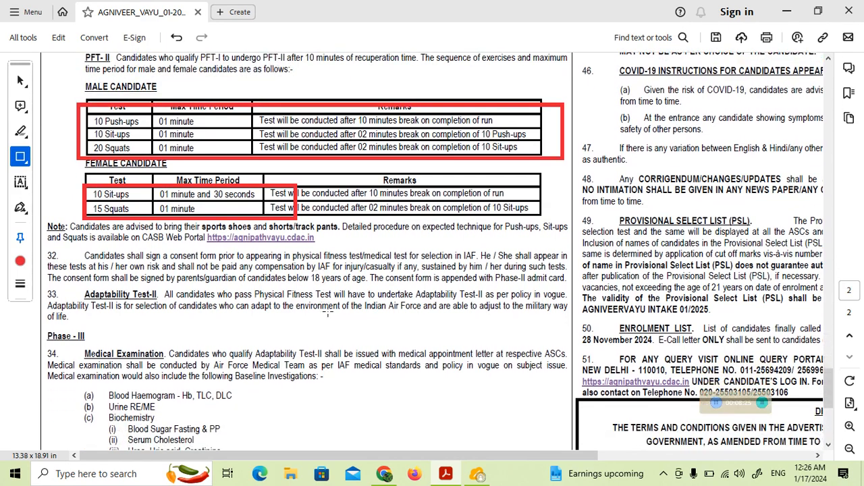
{"action": "scroll", "coordinate": [334, 310], "scroll_direction": "down", "scroll_amount": 1}
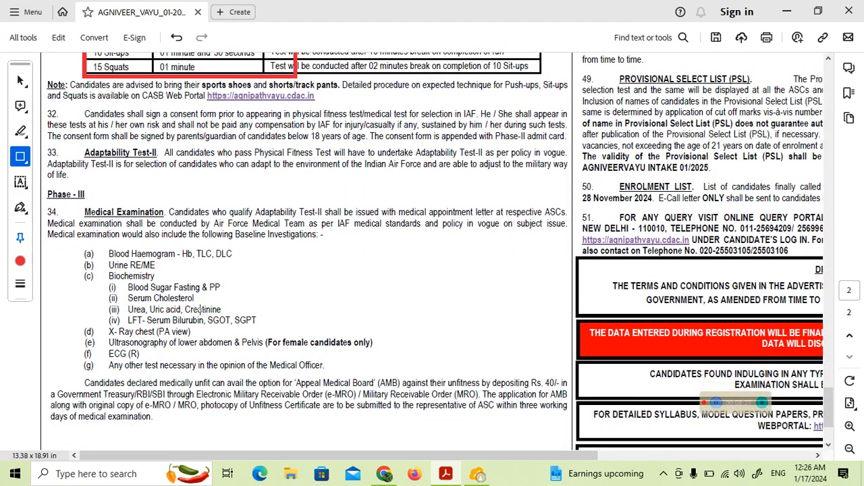
{"action": "left_click_drag", "start_coordinate": [83, 198], "coordinate": [205, 234]}
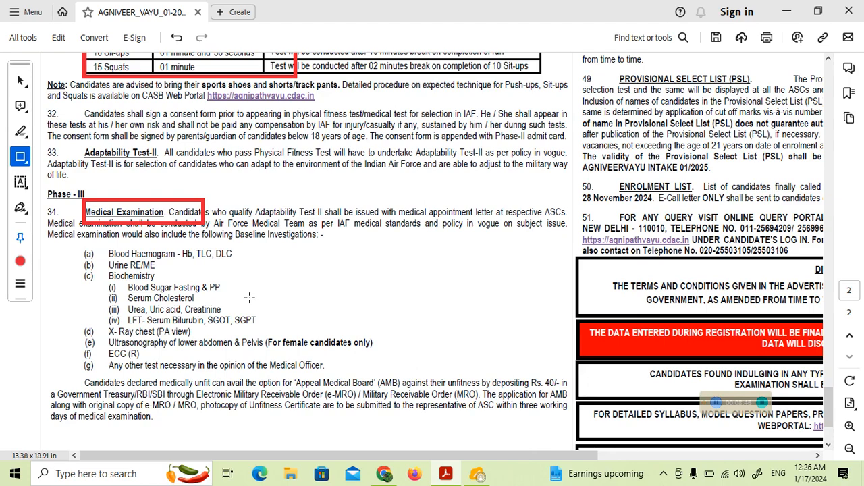
{"action": "left_click_drag", "start_coordinate": [66, 245], "coordinate": [429, 381]}
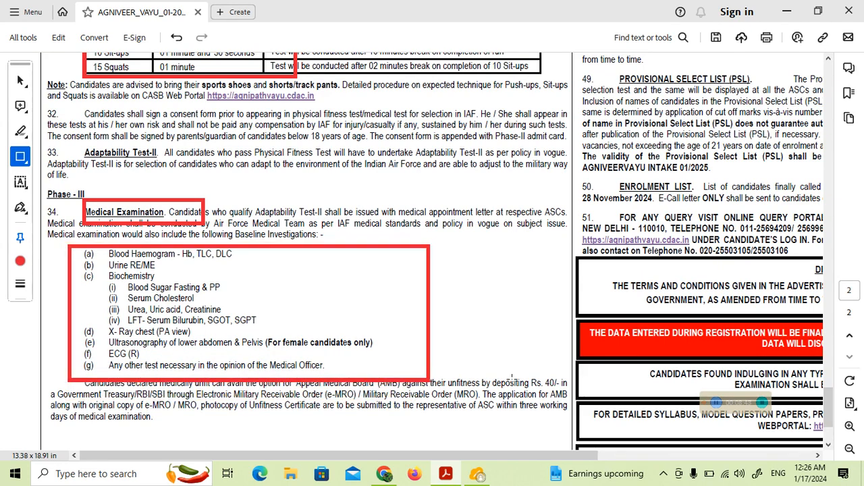
Step: Draw a rectangle around the FOUR years enrolment sentence in paragraph 12 of the Terms and Conditions on page 1
{"action": "scroll", "coordinate": [524, 361], "scroll_direction": "down", "scroll_amount": 1}
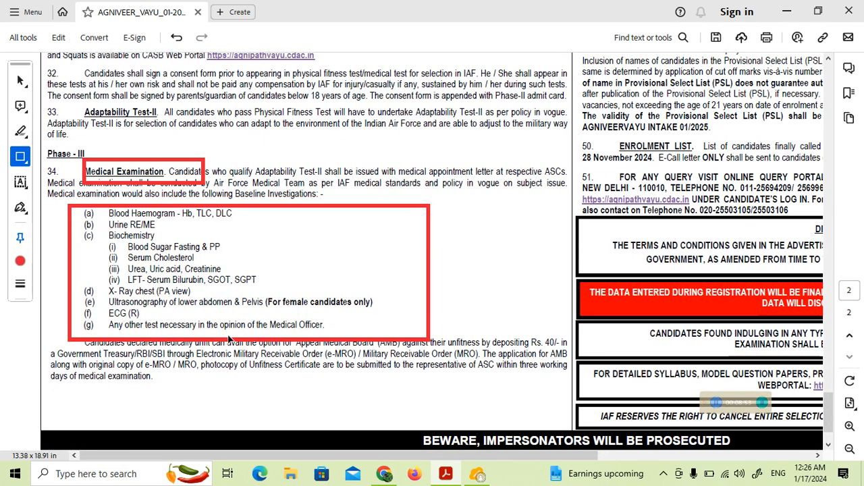
{"action": "scroll", "coordinate": [260, 303], "scroll_direction": "down", "scroll_amount": 1}
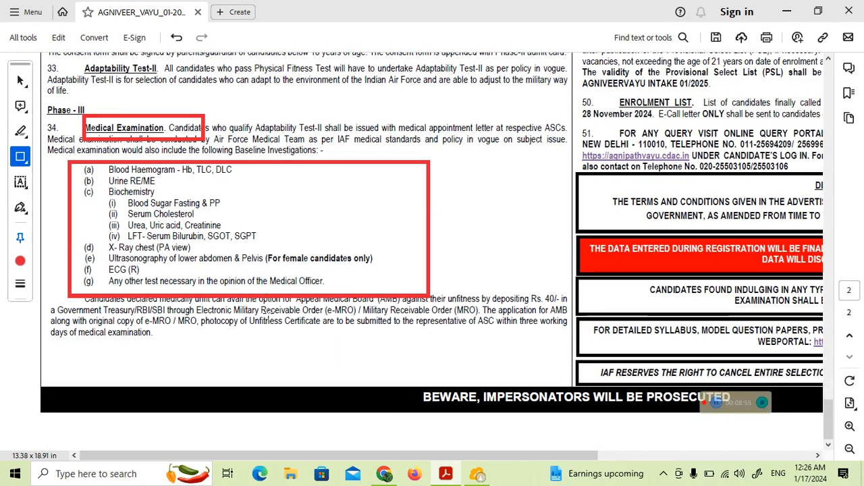
{"action": "left_click", "coordinate": [717, 403]}
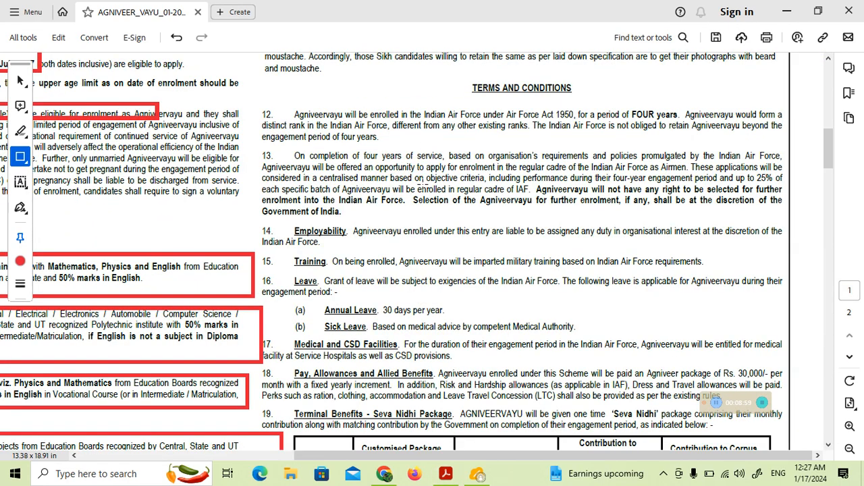
{"action": "mouse_move", "coordinate": [286, 100]}
{"action": "left_mouse_down"}
{"action": "mouse_move", "coordinate": [332, 127]}
{"action": "mouse_move", "coordinate": [640, 128]}
{"action": "mouse_move", "coordinate": [711, 119]}
{"action": "mouse_move", "coordinate": [689, 129]}
{"action": "mouse_move", "coordinate": [680, 116]}
{"action": "left_mouse_up"}
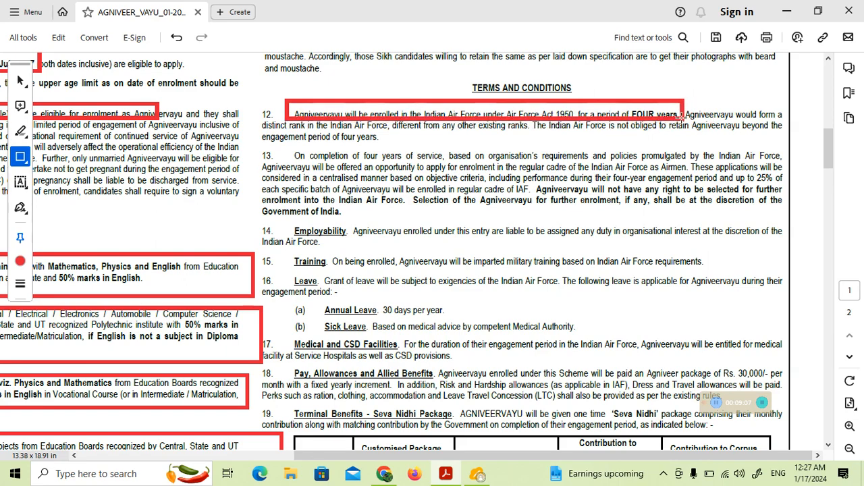
Step: Draw a rectangle around the 1st to 4th Year rows across the Seva Nidhi Package table in paragraph 19
{"action": "scroll", "coordinate": [533, 196], "scroll_direction": "down", "scroll_amount": 3}
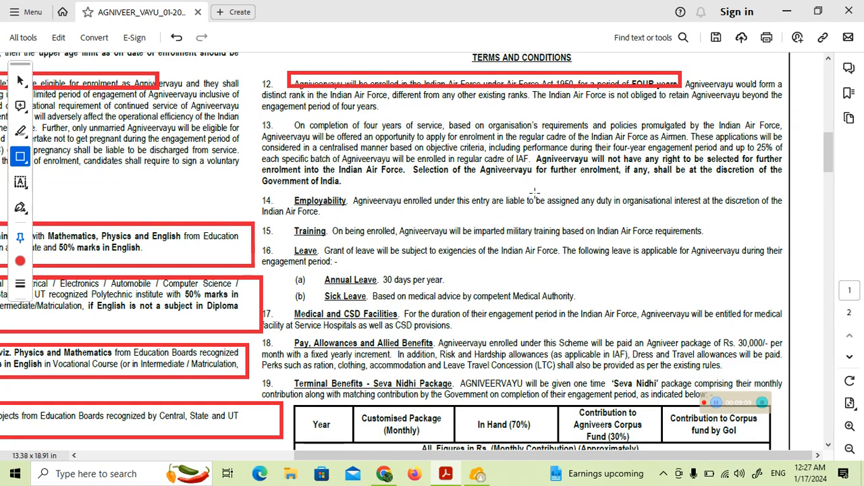
{"action": "scroll", "coordinate": [359, 174], "scroll_direction": "down", "scroll_amount": 1}
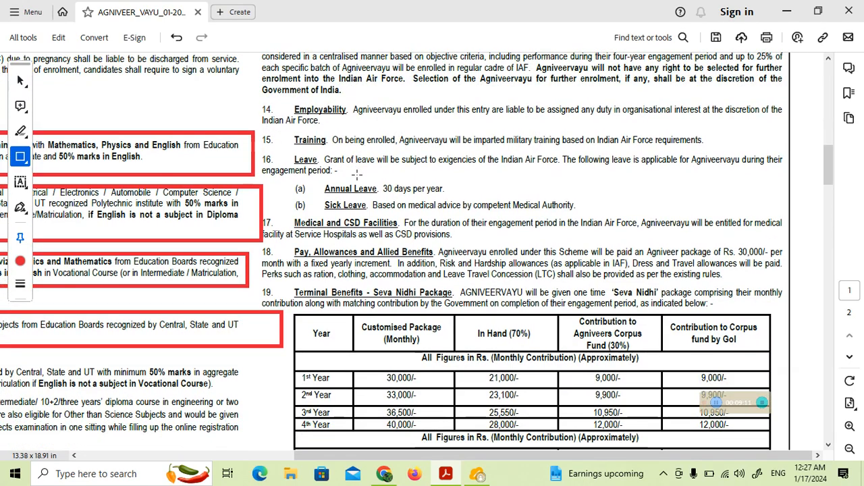
{"action": "scroll", "coordinate": [364, 144], "scroll_direction": "down", "scroll_amount": 1}
{"action": "scroll", "coordinate": [436, 162], "scroll_direction": "down", "scroll_amount": 2}
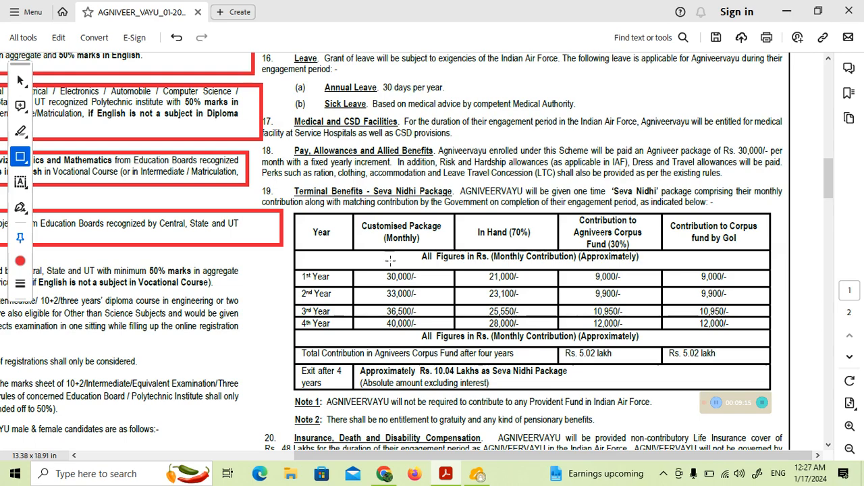
{"action": "mouse_move", "coordinate": [295, 257]}
{"action": "left_mouse_down"}
{"action": "mouse_move", "coordinate": [404, 287]}
{"action": "mouse_move", "coordinate": [459, 282]}
{"action": "mouse_move", "coordinate": [430, 295]}
{"action": "mouse_move", "coordinate": [443, 346]}
{"action": "mouse_move", "coordinate": [558, 358]}
{"action": "mouse_move", "coordinate": [638, 355]}
{"action": "mouse_move", "coordinate": [532, 356]}
{"action": "mouse_move", "coordinate": [531, 340]}
{"action": "left_mouse_up"}
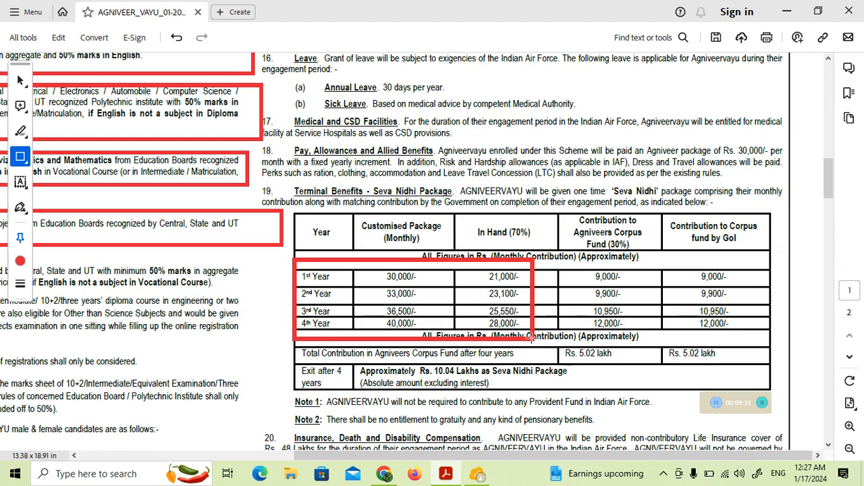
{"action": "mouse_move", "coordinate": [531, 339]}
{"action": "left_mouse_down"}
{"action": "mouse_move", "coordinate": [672, 346]}
{"action": "mouse_move", "coordinate": [752, 364]}
{"action": "mouse_move", "coordinate": [775, 359]}
{"action": "mouse_move", "coordinate": [783, 336]}
{"action": "left_mouse_up"}
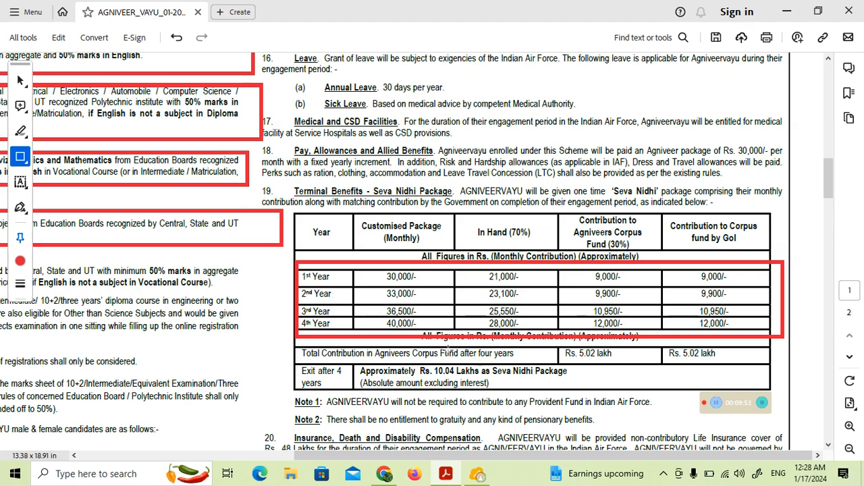
Step: Draw rectangles around the yearly figures in the Contribution to Corpus fund by GoI and Agniveers Corpus Fund (30%) columns
{"action": "mouse_move", "coordinate": [683, 247]}
{"action": "left_mouse_down"}
{"action": "mouse_move", "coordinate": [750, 362]}
{"action": "mouse_move", "coordinate": [744, 333]}
{"action": "left_mouse_up"}
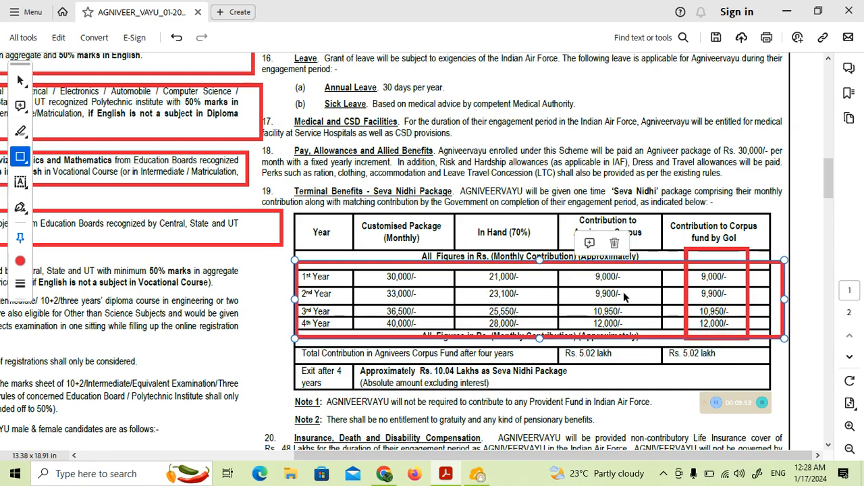
{"action": "left_click", "coordinate": [578, 259]}
{"action": "left_click_drag", "start_coordinate": [578, 250], "coordinate": [646, 352]}
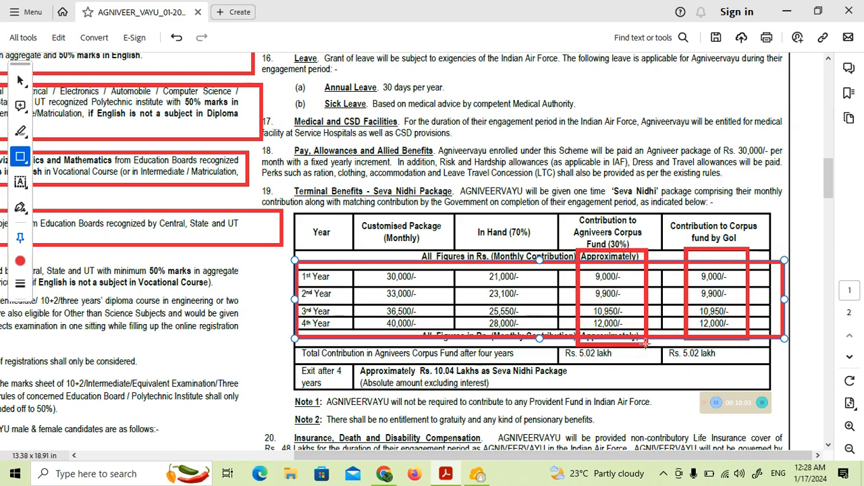
Step: Delete the rectangles around the yearly rows and the Agniveers Corpus Fund (30%) figures, keeping the one on the GoI column
{"action": "scroll", "coordinate": [604, 348], "scroll_direction": "down", "scroll_amount": 1}
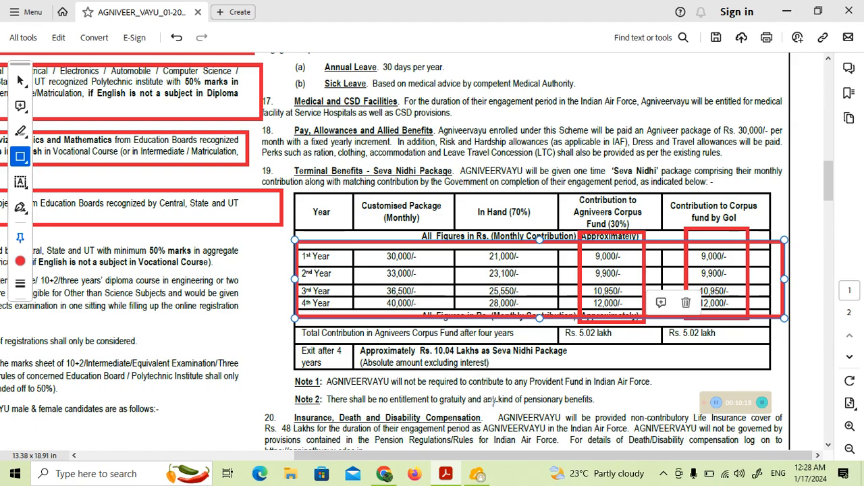
{"action": "left_click_drag", "start_coordinate": [607, 347], "coordinate": [555, 323]}
{"action": "right_click", "coordinate": [598, 332]}
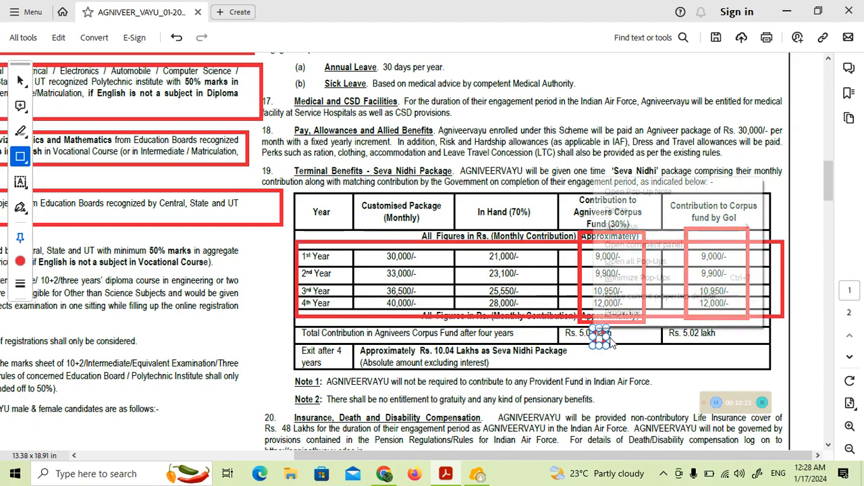
{"action": "key", "text": "Delete"}
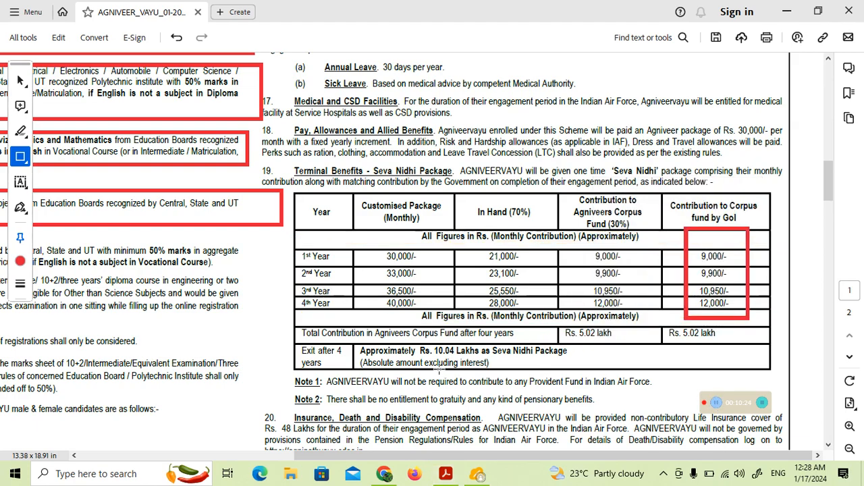
Step: Draw a rectangle around the Rs. 10.04 Lakhs Seva Nidhi Package amount in the Exit after 4 years row
{"action": "mouse_move", "coordinate": [351, 339]}
{"action": "left_mouse_down"}
{"action": "mouse_move", "coordinate": [399, 367]}
{"action": "mouse_move", "coordinate": [592, 371]}
{"action": "left_mouse_up"}
{"action": "scroll", "coordinate": [631, 360], "scroll_direction": "down", "scroll_amount": 2}
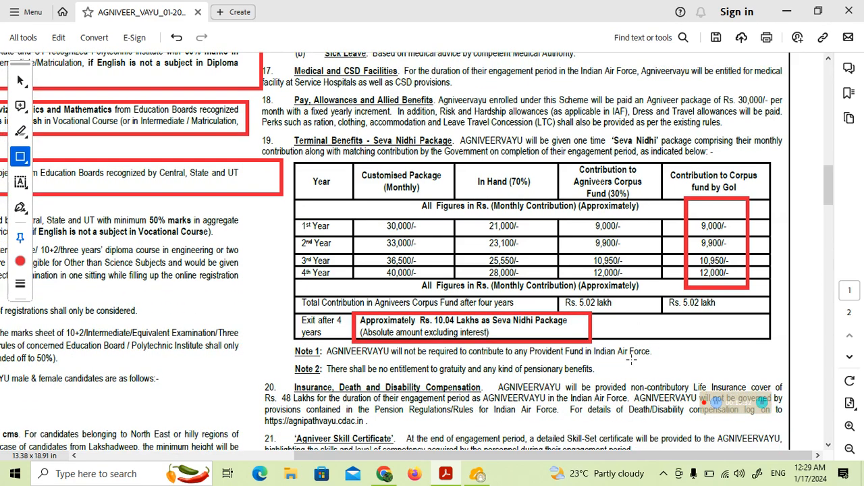
{"action": "scroll", "coordinate": [632, 360], "scroll_direction": "down", "scroll_amount": 1}
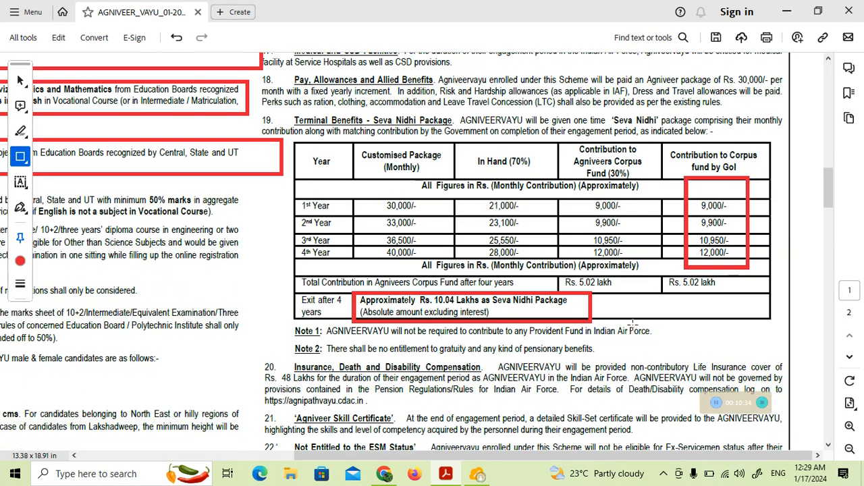
{"action": "scroll", "coordinate": [634, 323], "scroll_direction": "down", "scroll_amount": 2}
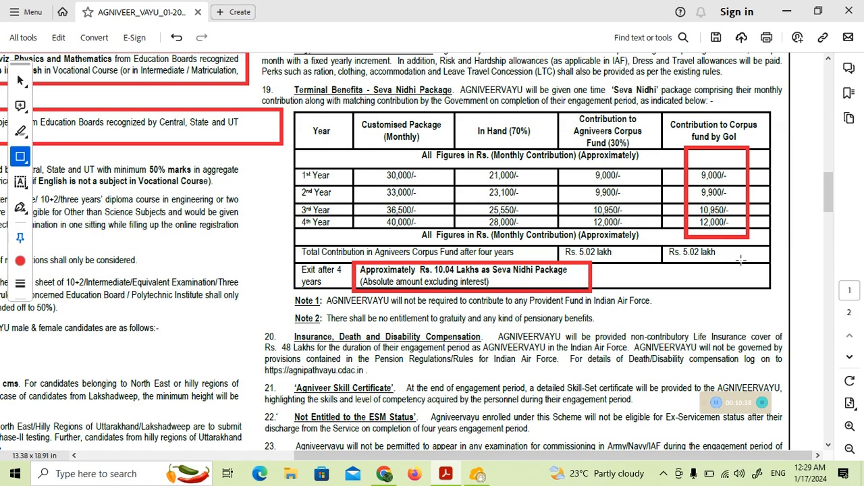
{"action": "scroll", "coordinate": [740, 261], "scroll_direction": "down", "scroll_amount": 2}
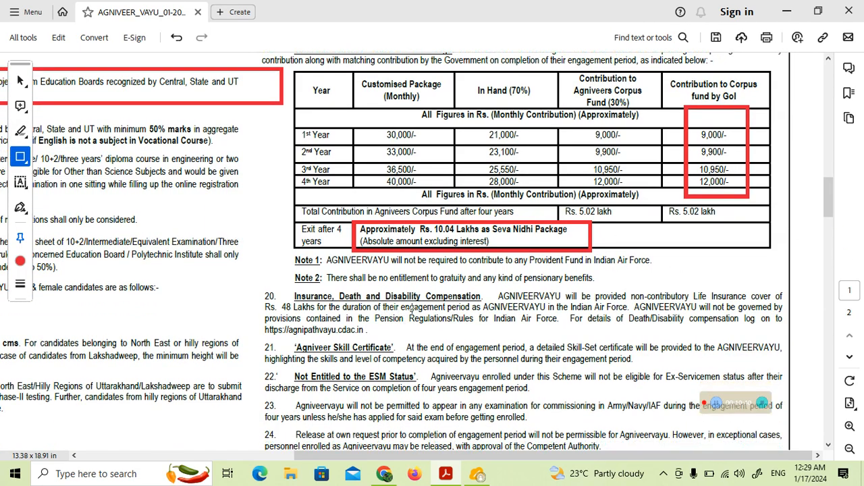
{"action": "mouse_move", "coordinate": [285, 282]}
{"action": "left_mouse_down"}
{"action": "mouse_move", "coordinate": [407, 312]}
{"action": "mouse_move", "coordinate": [505, 316]}
{"action": "mouse_move", "coordinate": [522, 315]}
{"action": "mouse_move", "coordinate": [554, 270]}
{"action": "mouse_move", "coordinate": [568, 315]}
{"action": "mouse_move", "coordinate": [566, 359]}
{"action": "mouse_move", "coordinate": [549, 347]}
{"action": "mouse_move", "coordinate": [561, 300]}
{"action": "mouse_move", "coordinate": [661, 316]}
{"action": "mouse_move", "coordinate": [777, 309]}
{"action": "mouse_move", "coordinate": [787, 331]}
{"action": "mouse_move", "coordinate": [810, 328]}
{"action": "mouse_move", "coordinate": [799, 322]}
{"action": "left_mouse_up"}
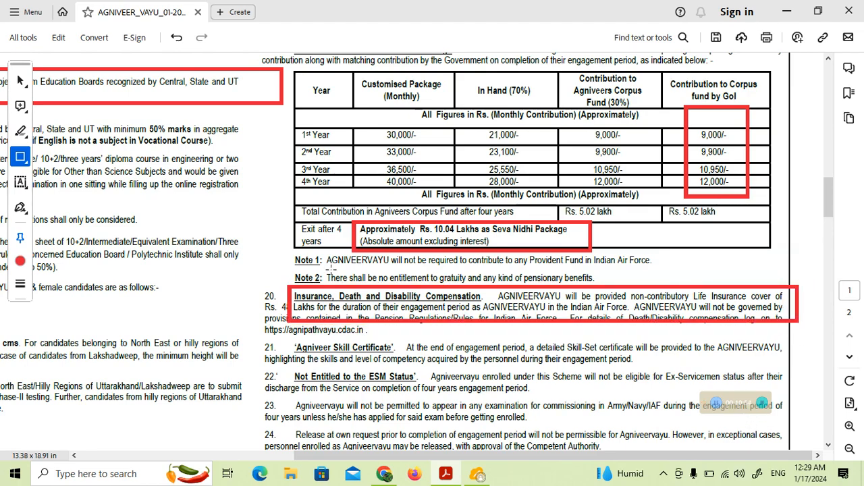
{"action": "right_click", "coordinate": [356, 291]}
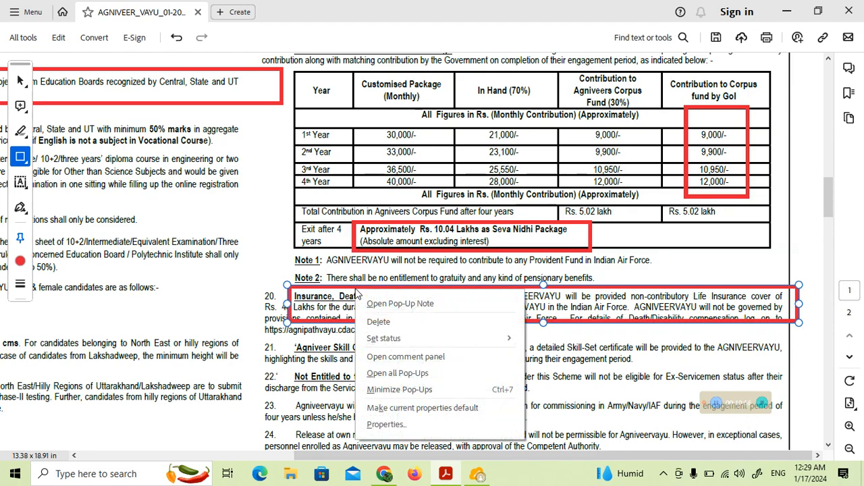
{"action": "left_click", "coordinate": [385, 319]}
Step: Draw a small rectangle around the 48 Lakhs life insurance cover amount in paragraph 20
{"action": "mouse_move", "coordinate": [276, 301]}
{"action": "left_mouse_down"}
{"action": "mouse_move", "coordinate": [290, 315]}
{"action": "mouse_move", "coordinate": [327, 317]}
{"action": "mouse_move", "coordinate": [313, 312]}
{"action": "left_mouse_up"}
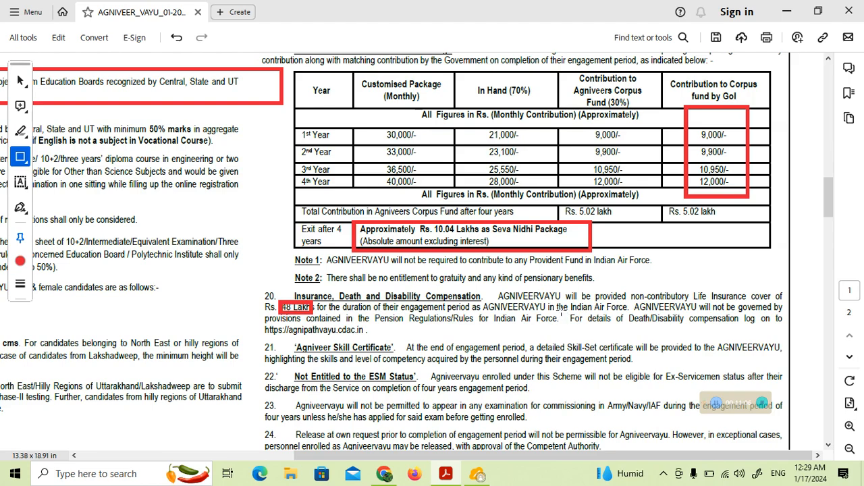
{"action": "scroll", "coordinate": [490, 276], "scroll_direction": "down", "scroll_amount": 2}
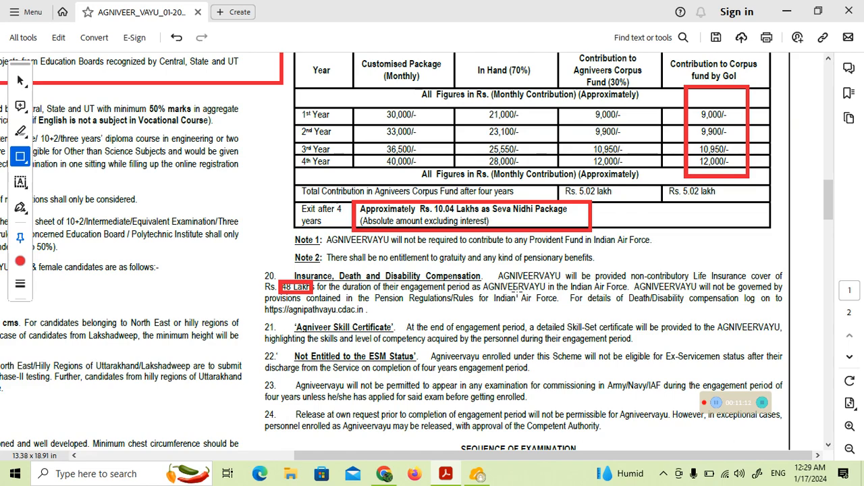
{"action": "scroll", "coordinate": [523, 280], "scroll_direction": "down", "scroll_amount": 2}
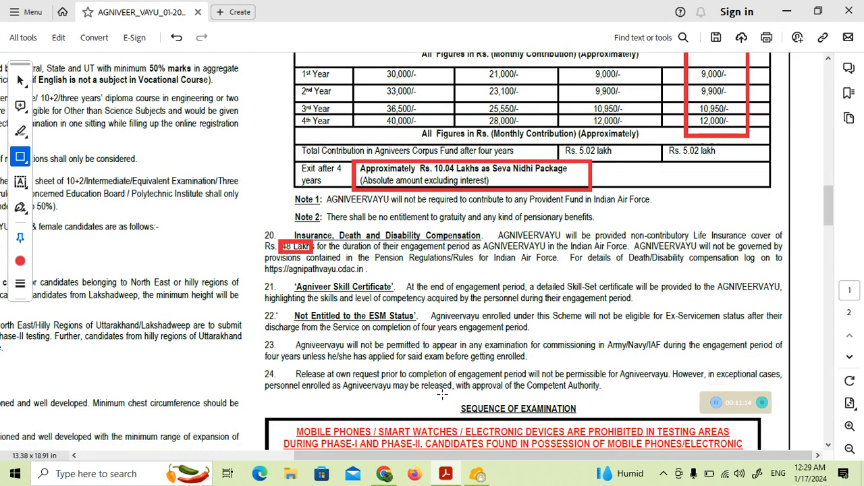
{"action": "scroll", "coordinate": [416, 351], "scroll_direction": "down", "scroll_amount": 1}
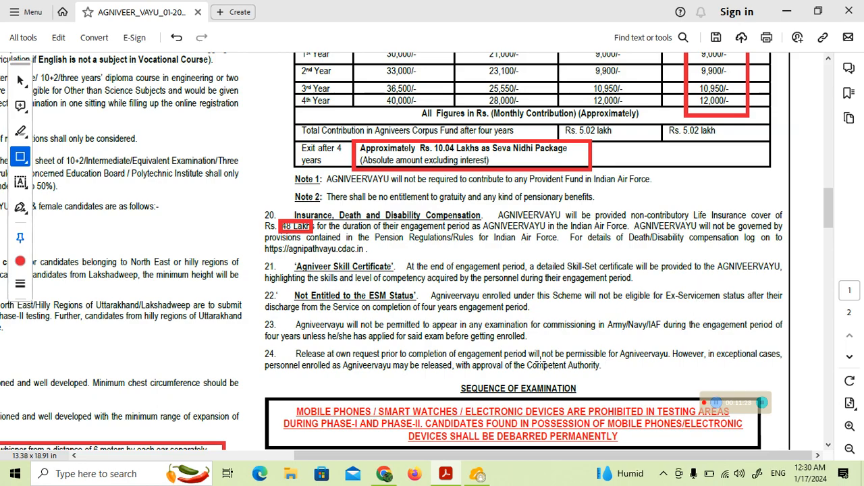
Step: Draw a rectangle around the Online Test heading in paragraph 25 under Phase - I
{"action": "scroll", "coordinate": [554, 345], "scroll_direction": "down", "scroll_amount": 1}
{"action": "scroll", "coordinate": [603, 323], "scroll_direction": "down", "scroll_amount": 2}
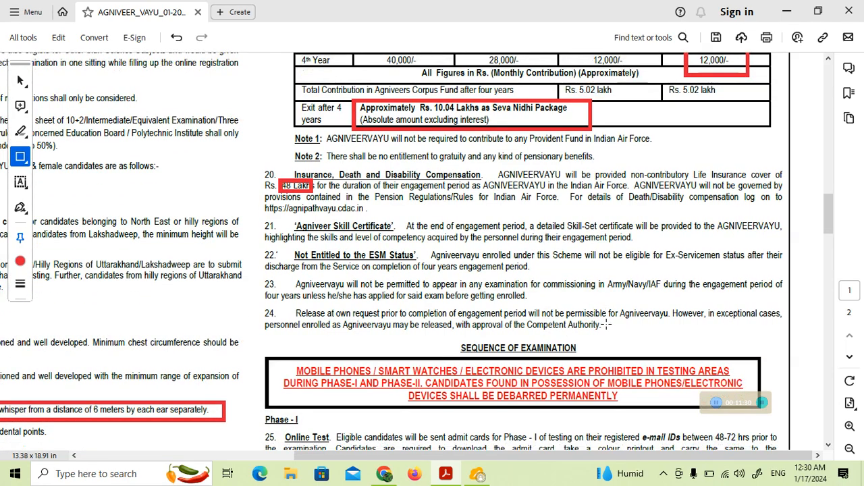
{"action": "scroll", "coordinate": [609, 322], "scroll_direction": "down", "scroll_amount": 5}
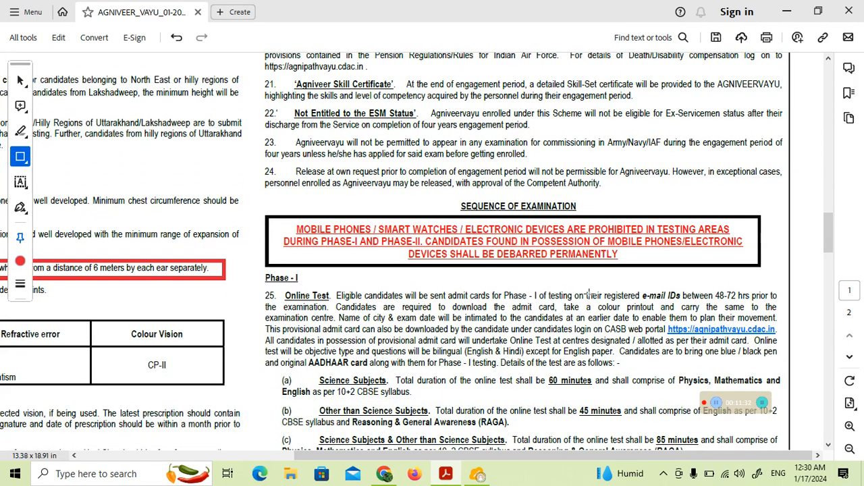
{"action": "scroll", "coordinate": [522, 328], "scroll_direction": "down", "scroll_amount": 2}
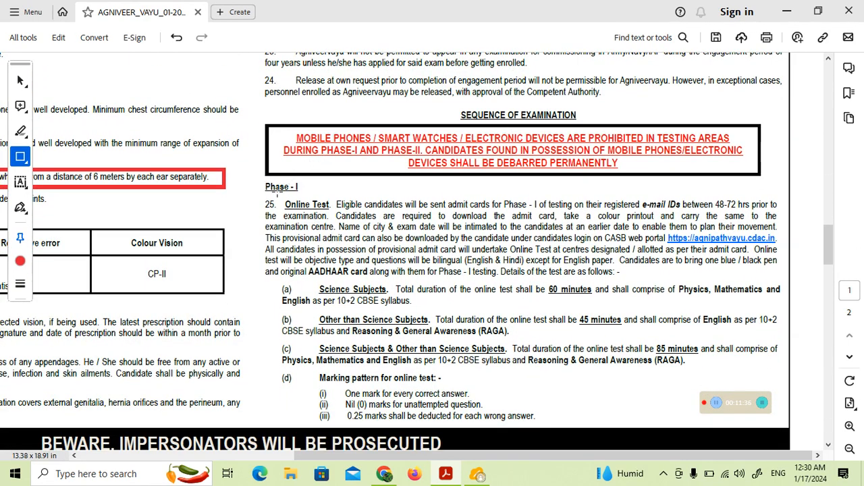
{"action": "mouse_move", "coordinate": [284, 191]}
{"action": "left_mouse_down"}
{"action": "mouse_move", "coordinate": [369, 223]}
{"action": "mouse_move", "coordinate": [348, 216]}
{"action": "mouse_move", "coordinate": [361, 205]}
{"action": "left_mouse_up"}
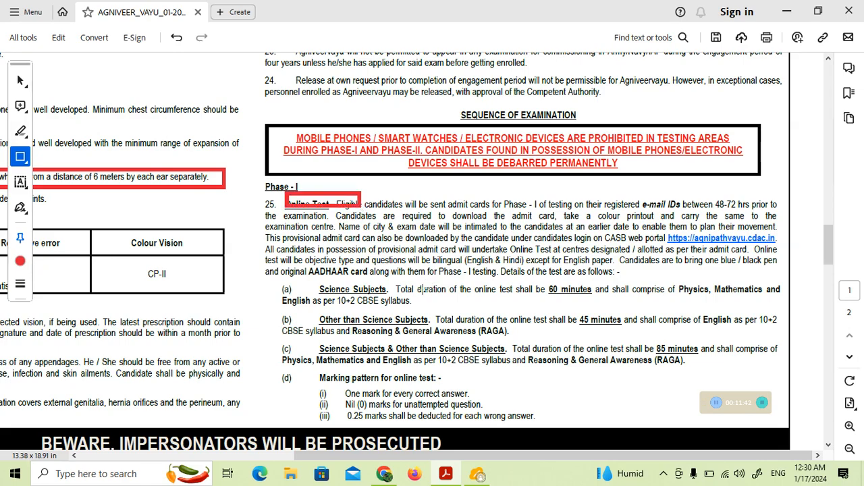
Step: Draw rectangles around the Science Subjects 60 minutes test duration and the words Physics, Mathematics in paragraph 25 (a)
{"action": "scroll", "coordinate": [331, 289], "scroll_direction": "down", "scroll_amount": 1}
{"action": "mouse_move", "coordinate": [307, 268]}
{"action": "left_mouse_down"}
{"action": "mouse_move", "coordinate": [358, 292]}
{"action": "mouse_move", "coordinate": [619, 297]}
{"action": "mouse_move", "coordinate": [628, 287]}
{"action": "mouse_move", "coordinate": [597, 289]}
{"action": "left_mouse_up"}
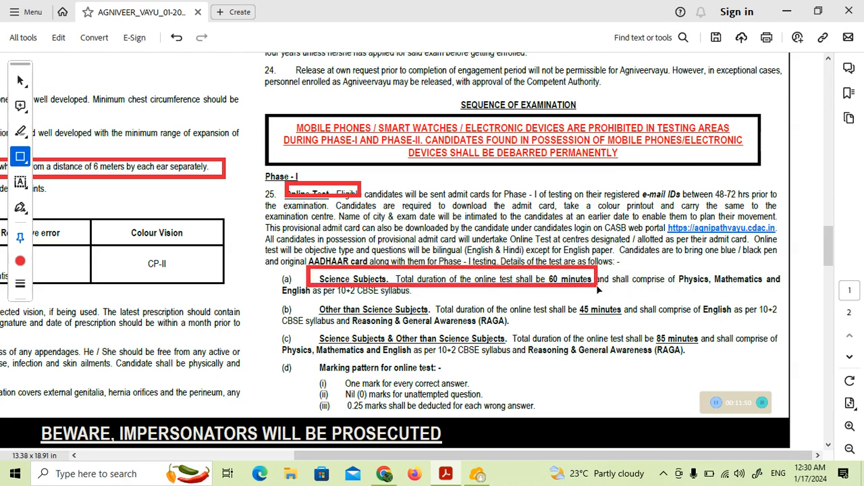
{"action": "mouse_move", "coordinate": [669, 261]}
{"action": "left_mouse_down"}
{"action": "mouse_move", "coordinate": [683, 272]}
{"action": "mouse_move", "coordinate": [800, 290]}
{"action": "left_mouse_up"}
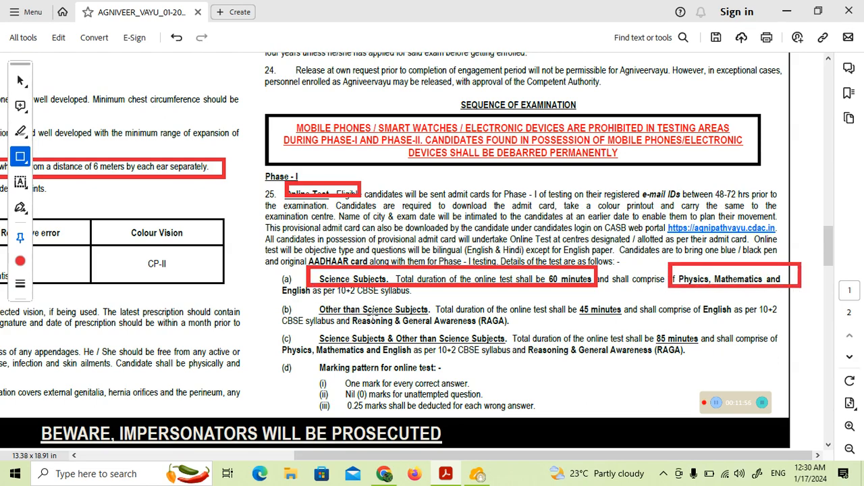
Step: Delete the rectangle on the Online Test heading in paragraph 25
{"action": "scroll", "coordinate": [307, 321], "scroll_direction": "down", "scroll_amount": 1}
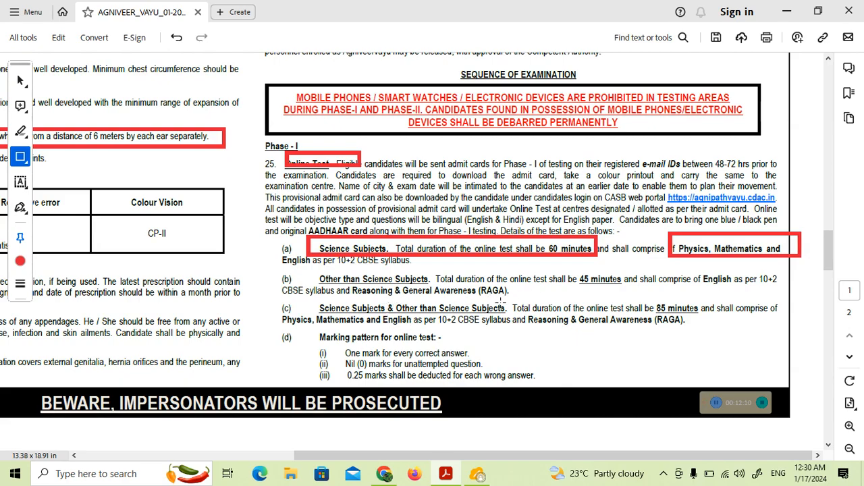
{"action": "scroll", "coordinate": [524, 301], "scroll_direction": "down", "scroll_amount": 10}
{"action": "scroll", "coordinate": [528, 292], "scroll_direction": "up", "scroll_amount": 10}
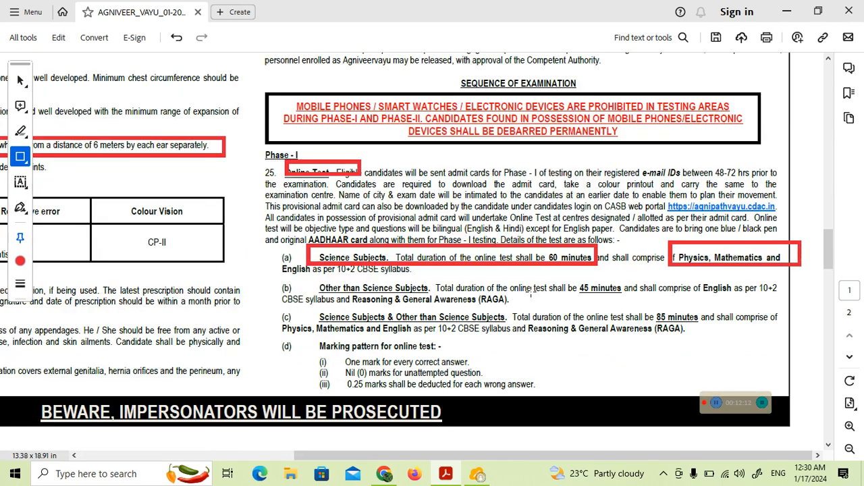
{"action": "right_click", "coordinate": [333, 176]}
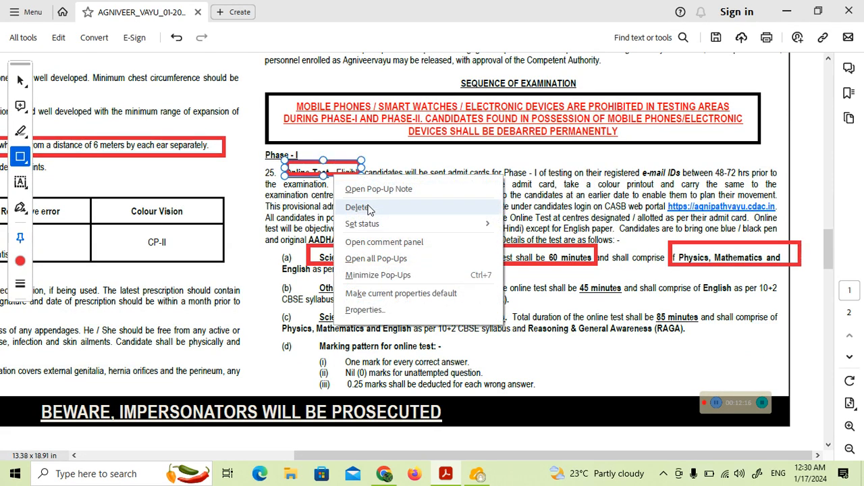
{"action": "left_click", "coordinate": [354, 201]}
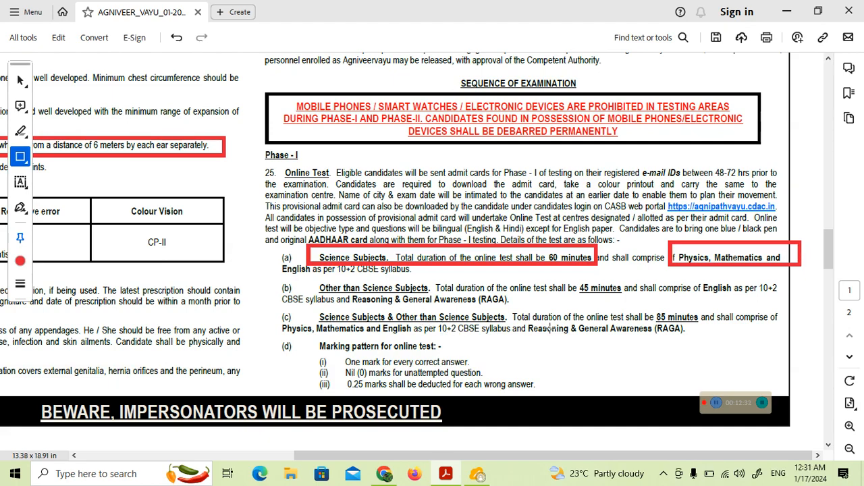
{"action": "scroll", "coordinate": [547, 324], "scroll_direction": "down", "scroll_amount": 10}
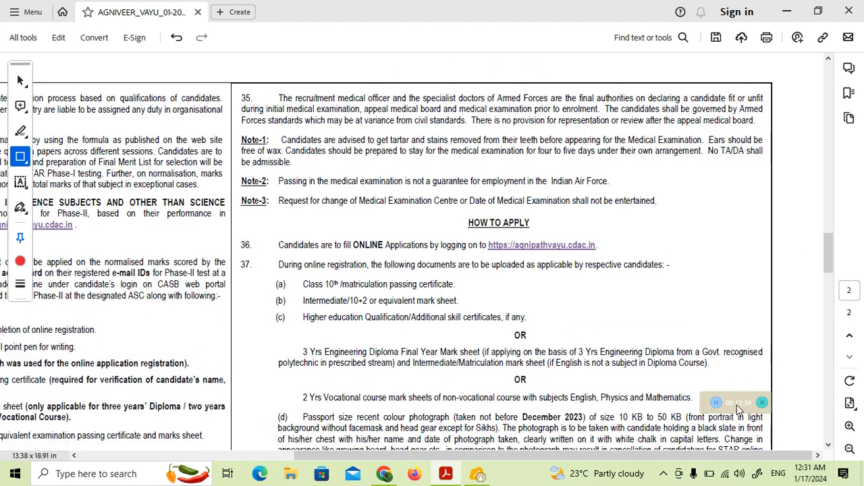
{"action": "scroll", "coordinate": [387, 268], "scroll_direction": "down", "scroll_amount": 1}
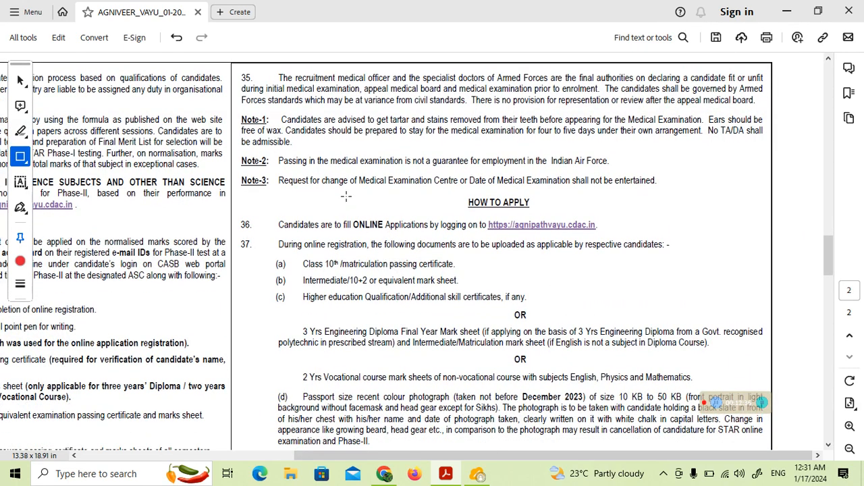
{"action": "left_click_drag", "start_coordinate": [481, 214], "coordinate": [713, 235]}
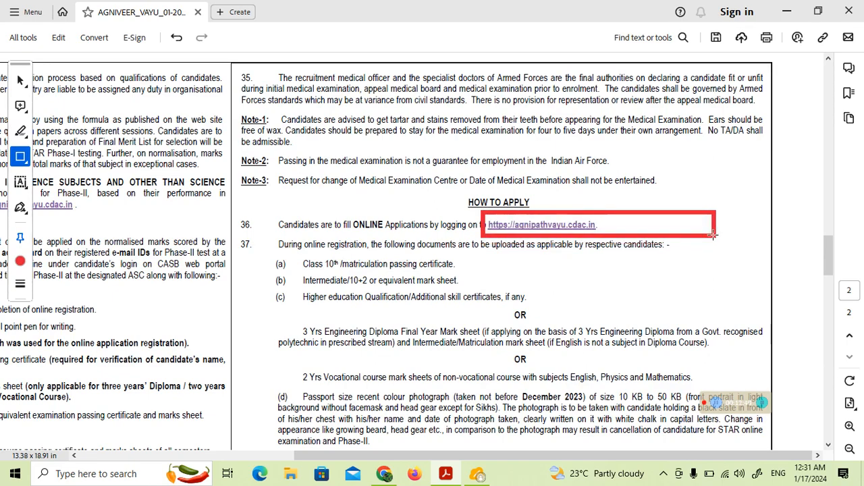
{"action": "left_click_drag", "start_coordinate": [713, 235], "coordinate": [713, 236]}
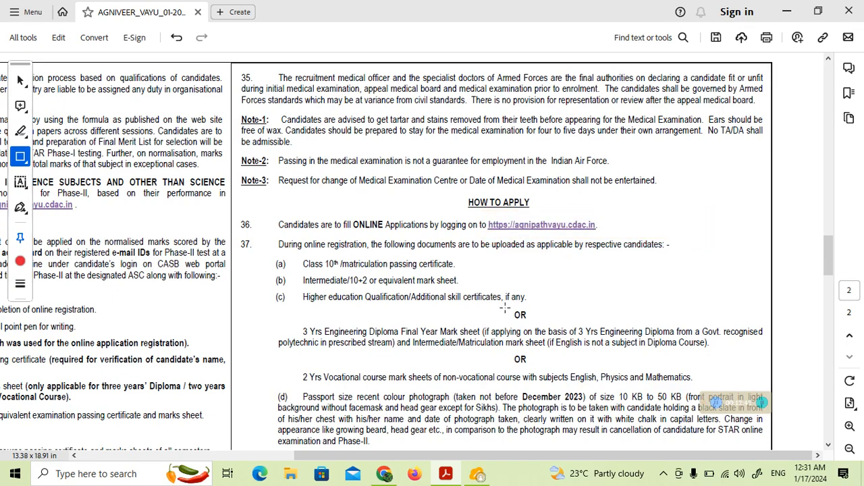
Step: Draw rectangles around the left hand thumb impression item (e) in paragraph 37 and the Rs. 550/- plus GST examination fee in paragraph 38
{"action": "scroll", "coordinate": [581, 270], "scroll_direction": "down", "scroll_amount": 5}
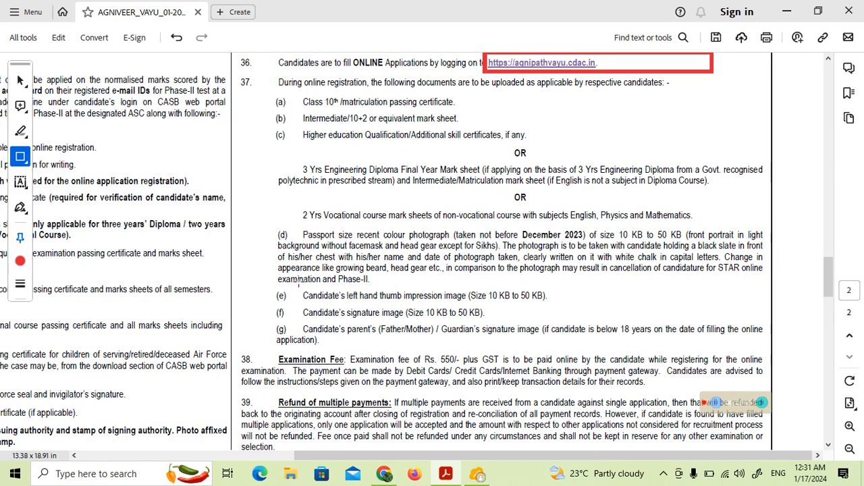
{"action": "left_click_drag", "start_coordinate": [260, 277], "coordinate": [605, 303]}
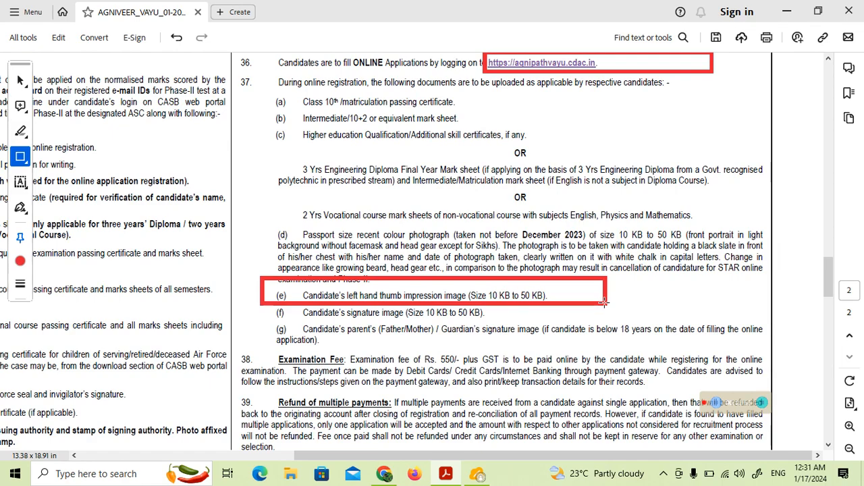
{"action": "left_click_drag", "start_coordinate": [604, 302], "coordinate": [605, 303]}
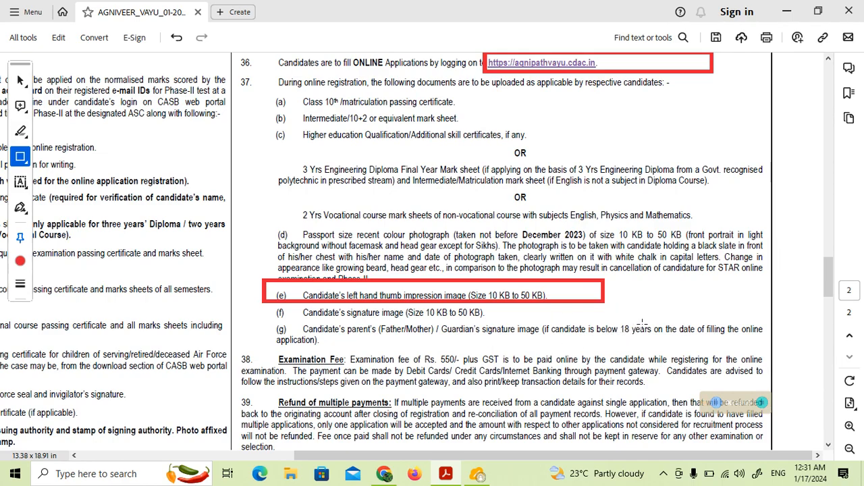
{"action": "mouse_move", "coordinate": [334, 342]}
{"action": "left_mouse_down"}
{"action": "mouse_move", "coordinate": [383, 371]}
{"action": "mouse_move", "coordinate": [493, 376]}
{"action": "mouse_move", "coordinate": [503, 361]}
{"action": "left_mouse_up"}
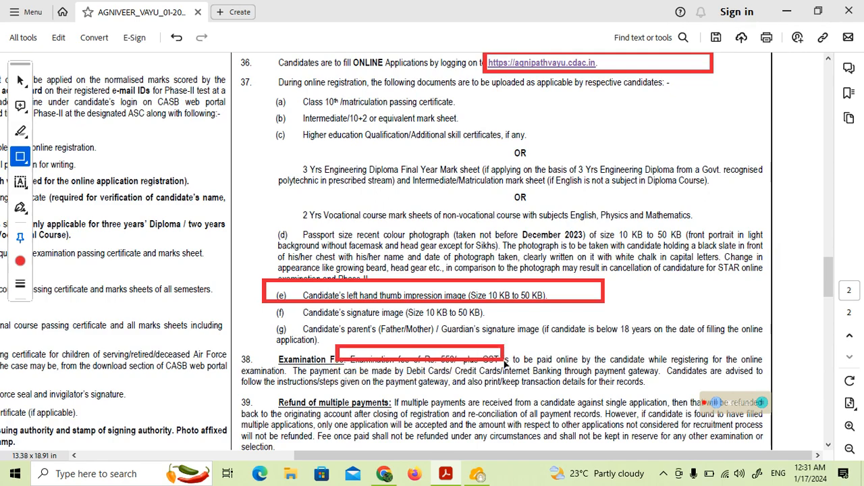
Step: Review the remaining instructions from paragraph 39 to the Disclaimer, including the Provisional Select List and Enrolment List, and recheck the marked fitness tests
{"action": "scroll", "coordinate": [524, 363], "scroll_direction": "down", "scroll_amount": 2}
{"action": "scroll", "coordinate": [525, 363], "scroll_direction": "down", "scroll_amount": 5}
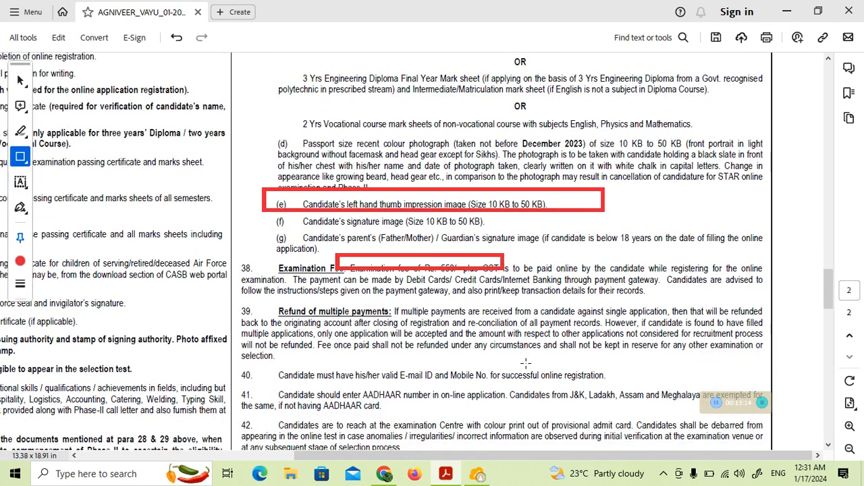
{"action": "scroll", "coordinate": [495, 305], "scroll_direction": "down", "scroll_amount": 5}
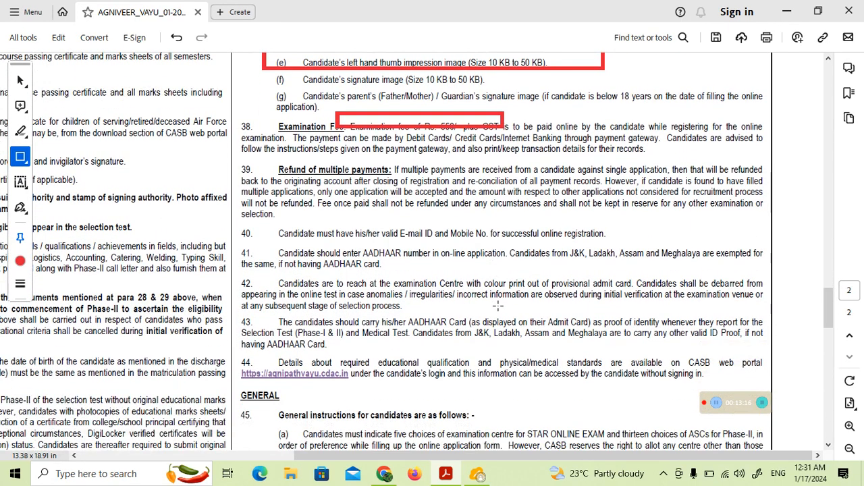
{"action": "scroll", "coordinate": [502, 306], "scroll_direction": "down", "scroll_amount": 2}
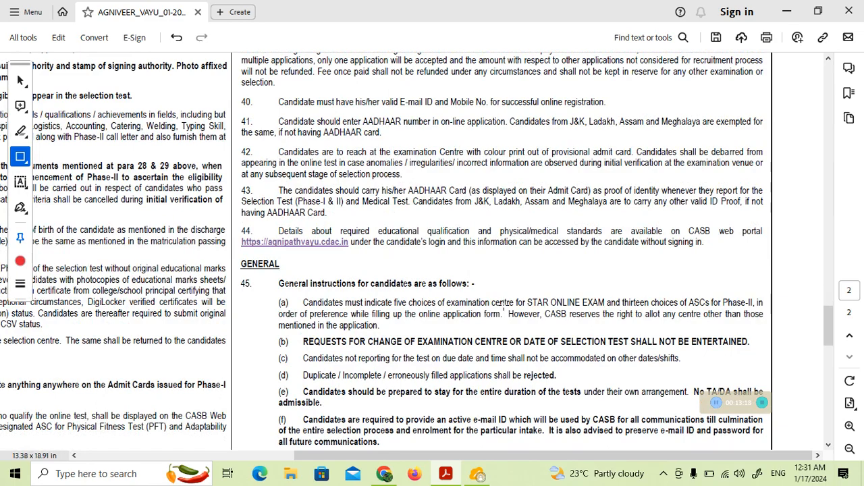
{"action": "scroll", "coordinate": [504, 306], "scroll_direction": "down", "scroll_amount": 6}
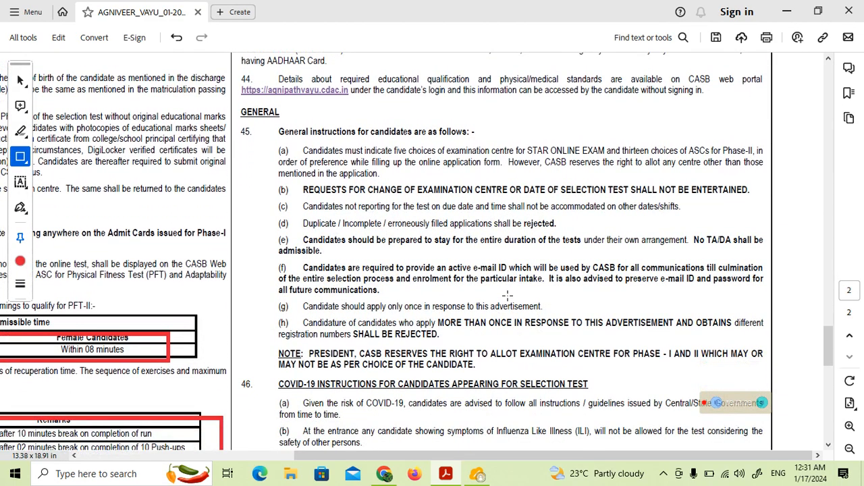
{"action": "scroll", "coordinate": [506, 295], "scroll_direction": "down", "scroll_amount": 5}
{"action": "scroll", "coordinate": [506, 297], "scroll_direction": "down", "scroll_amount": 3}
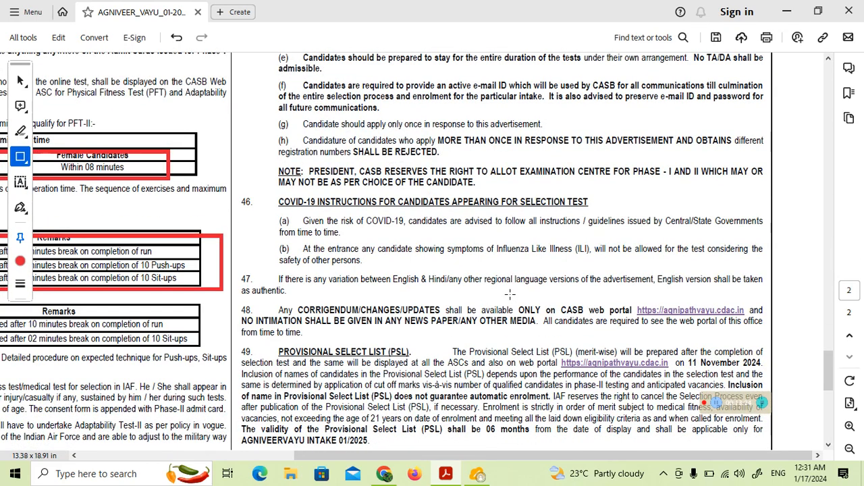
{"action": "scroll", "coordinate": [510, 294], "scroll_direction": "down", "scroll_amount": 2}
{"action": "scroll", "coordinate": [514, 289], "scroll_direction": "down", "scroll_amount": 1}
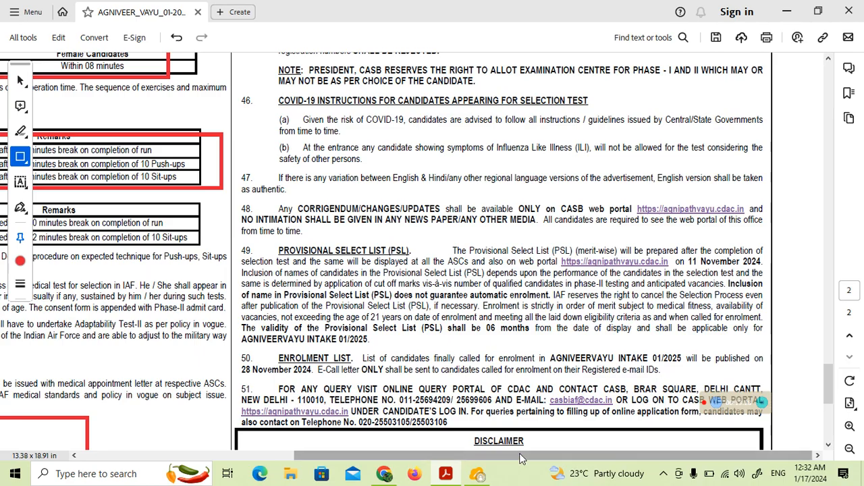
{"action": "scroll", "coordinate": [263, 361], "scroll_direction": "left", "scroll_amount": 5}
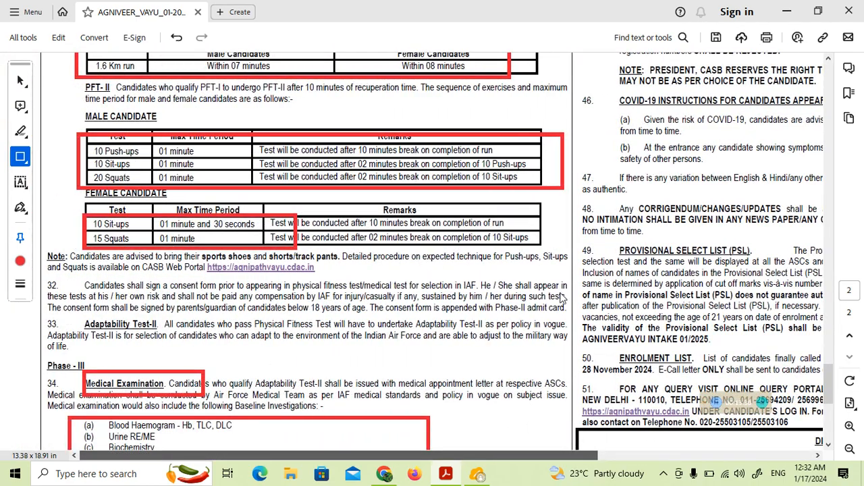
{"action": "scroll", "coordinate": [442, 250], "scroll_direction": "up", "scroll_amount": 1}
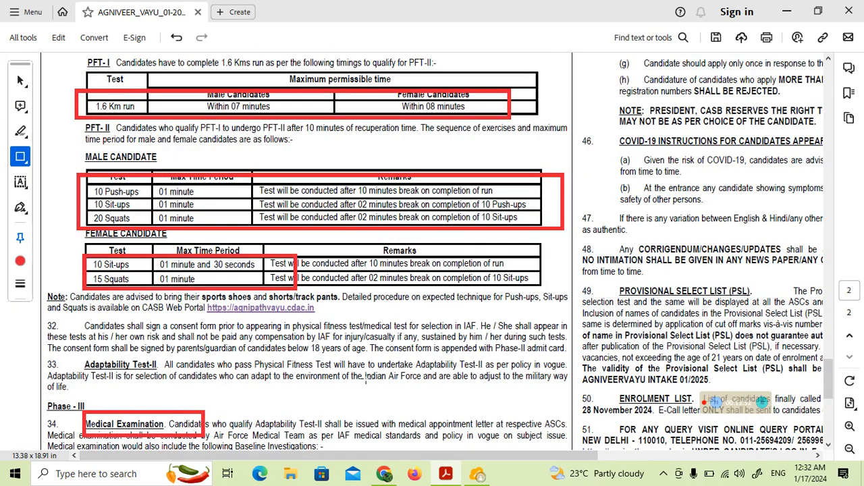
Step: Switch to Chrome and bring up the already open CASB home page
{"action": "left_click", "coordinate": [386, 475]}
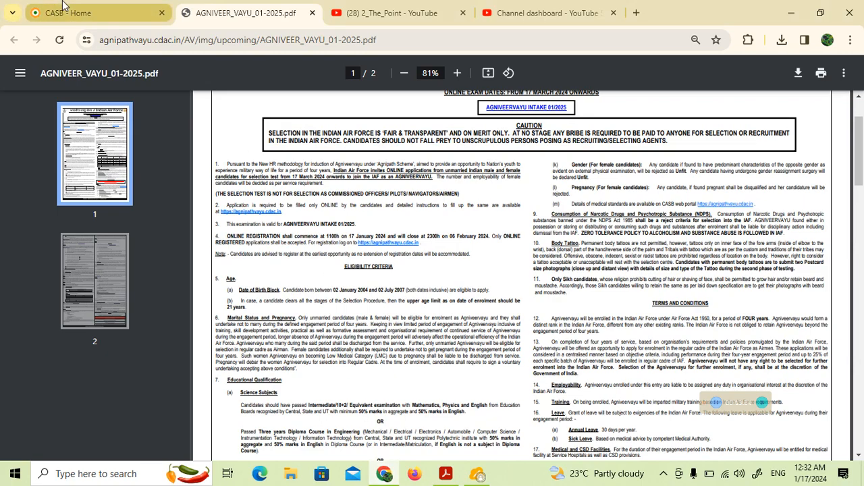
{"action": "left_click", "coordinate": [60, 13]}
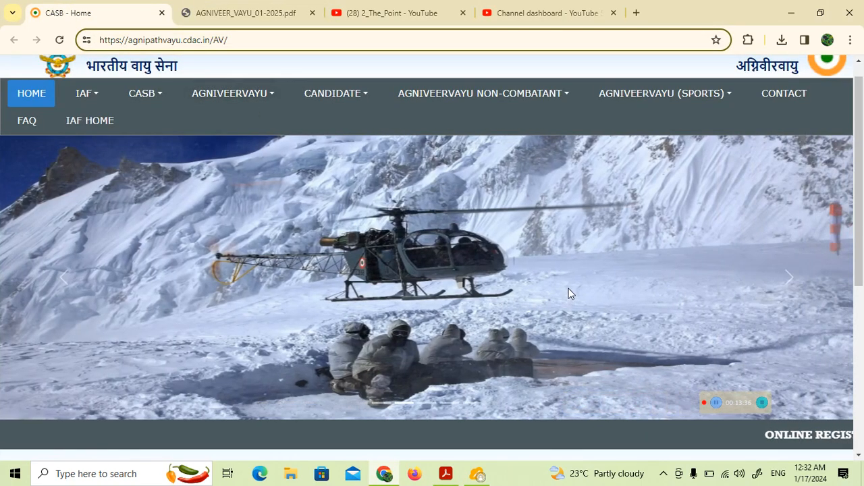